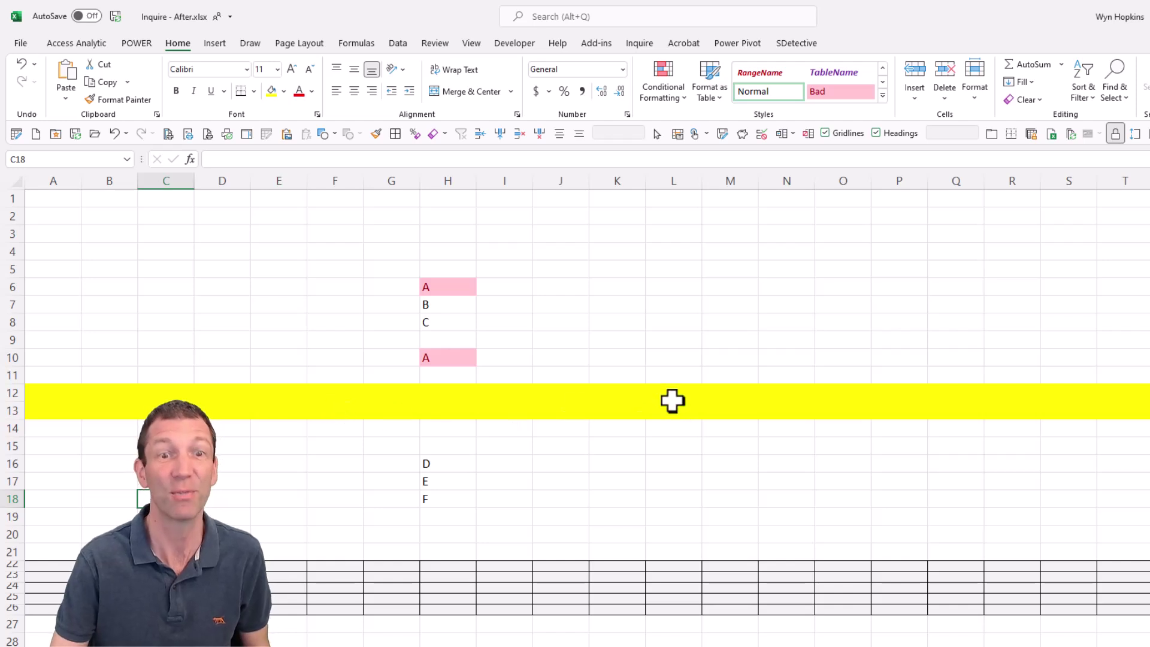
- Inspect the yellow rows 12–13 and bordered rows 22–26, ending on cell J11
left_click(510, 573)
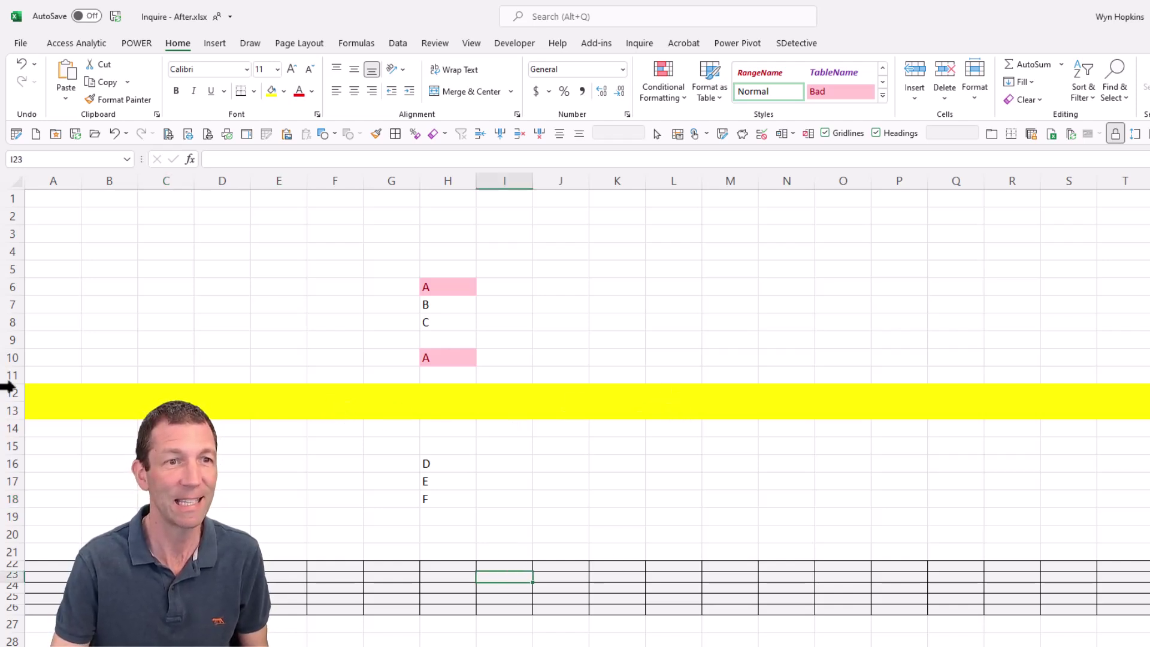
left_click_drag(11, 394, 11, 411)
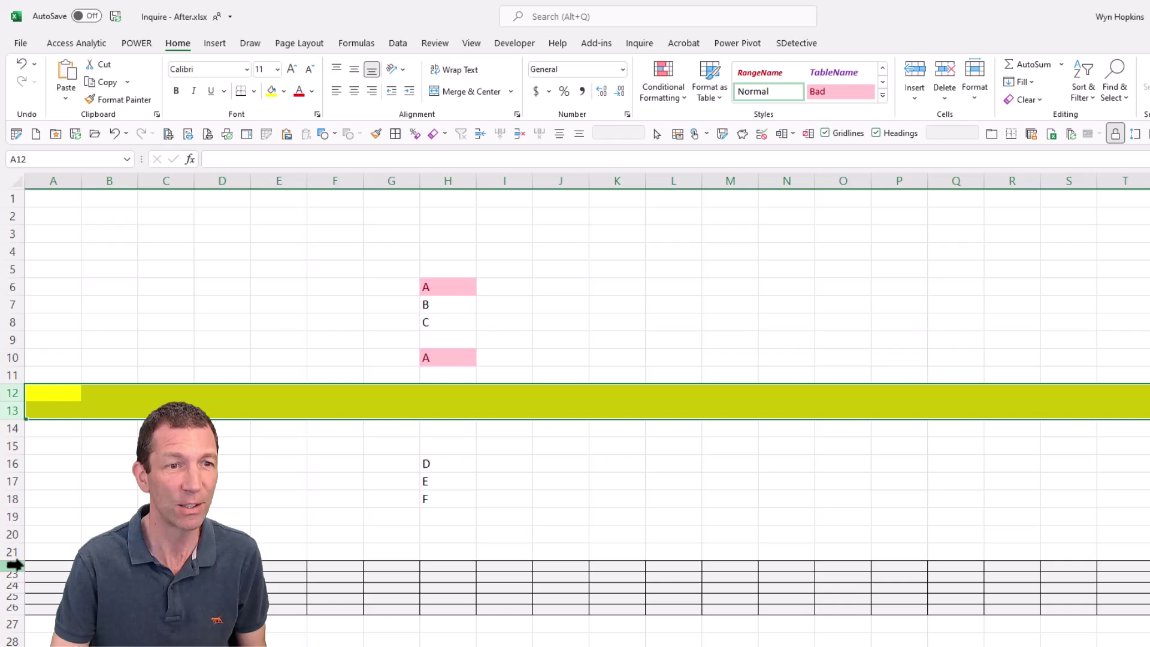
left_click_drag(14, 566, 13, 608)
left_click(553, 377)
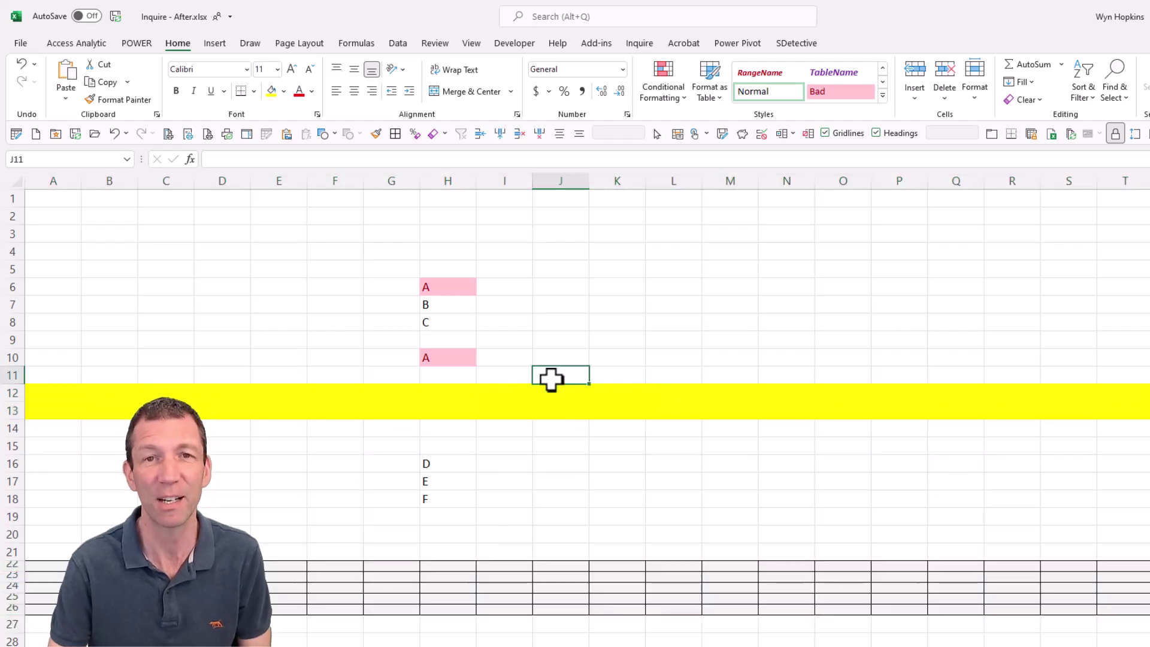
- Clean excess cell formatting on all sheets without saving, then select H18
left_click(654, 42)
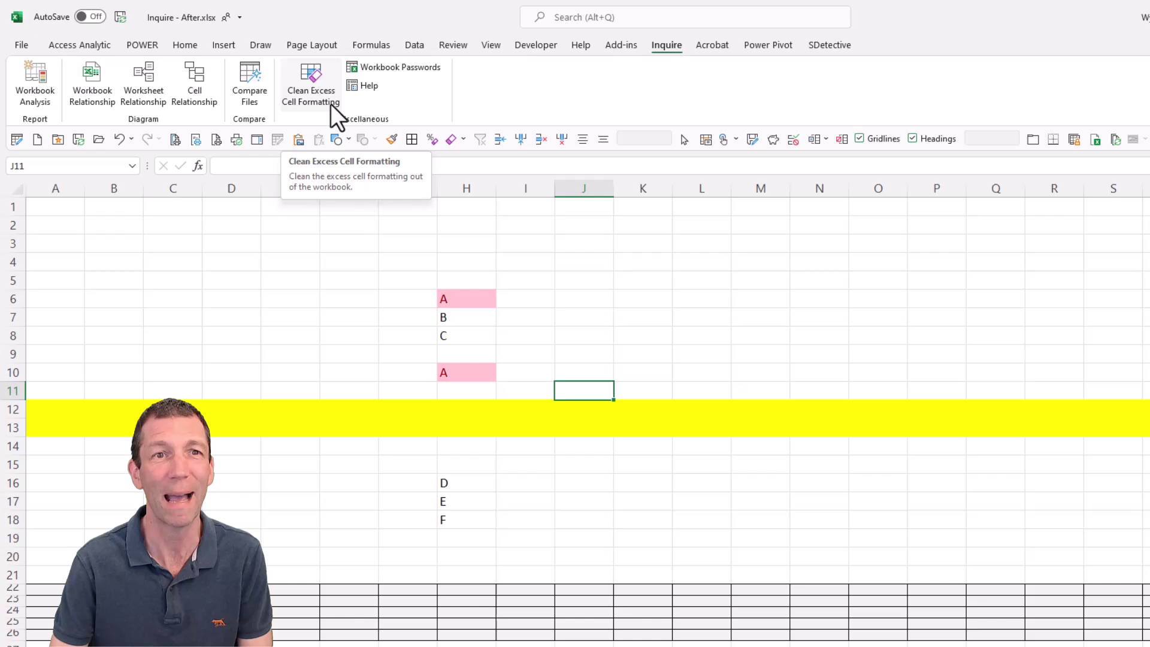
left_click(312, 84)
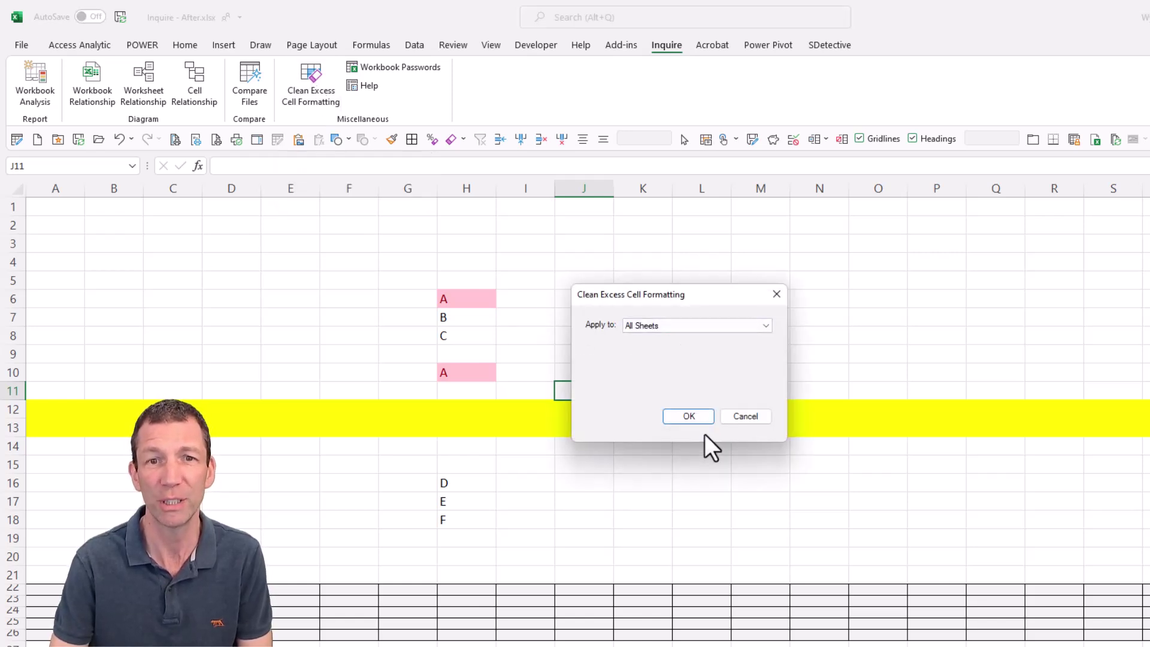
left_click(688, 416)
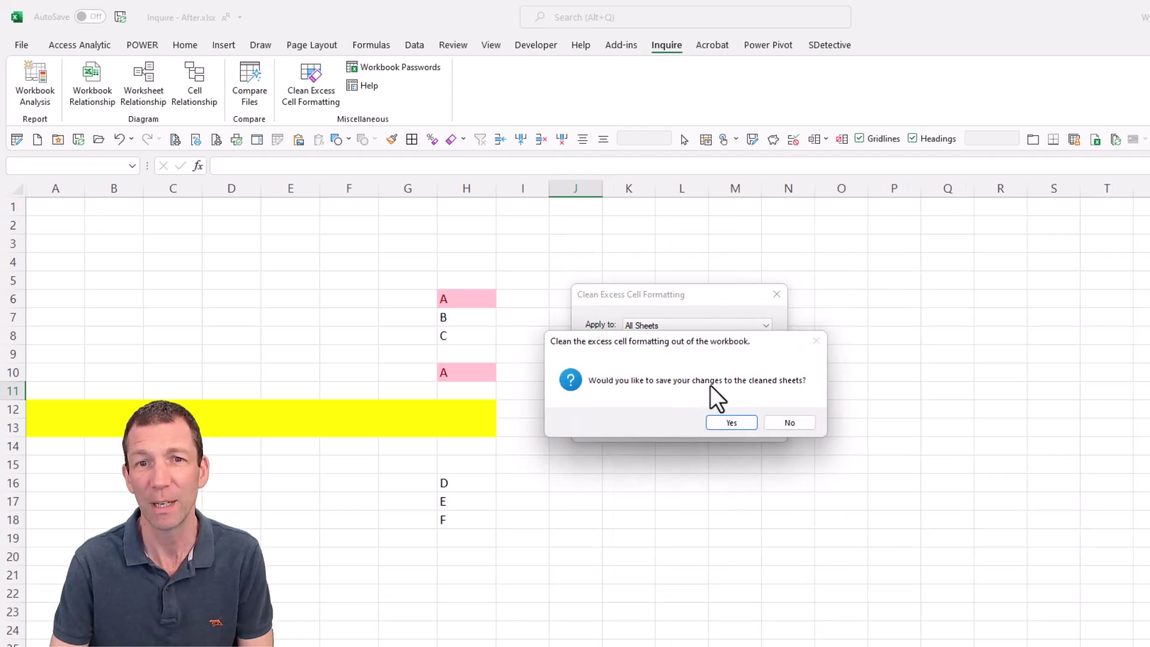
left_click(790, 422)
left_click(467, 520)
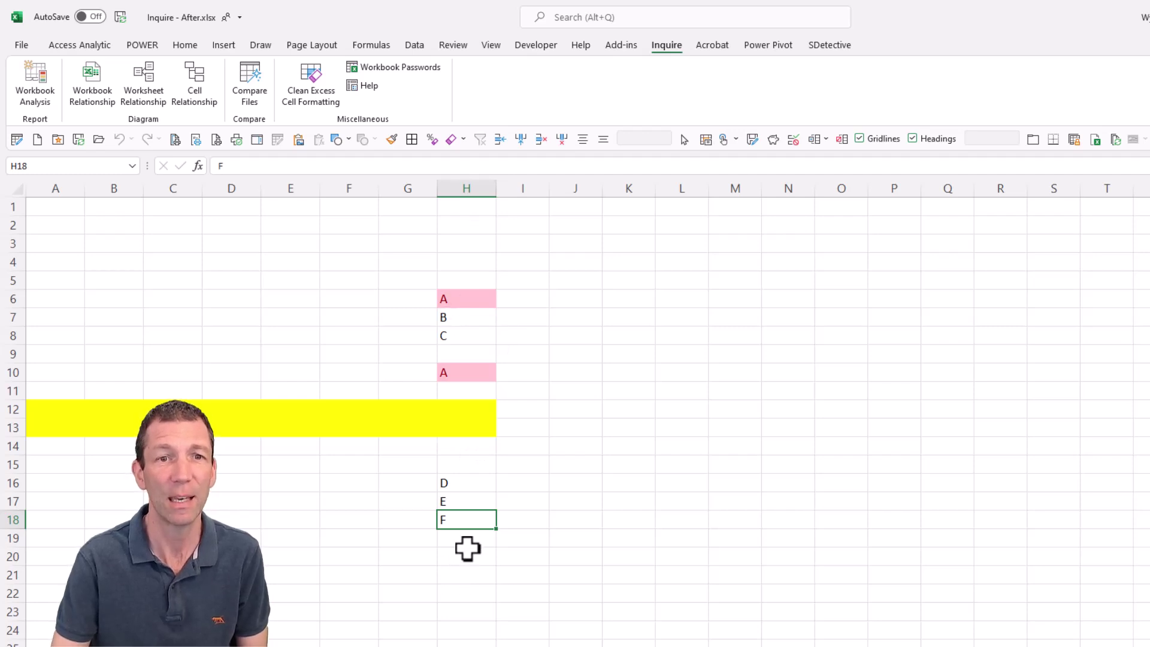
left_click(185, 45)
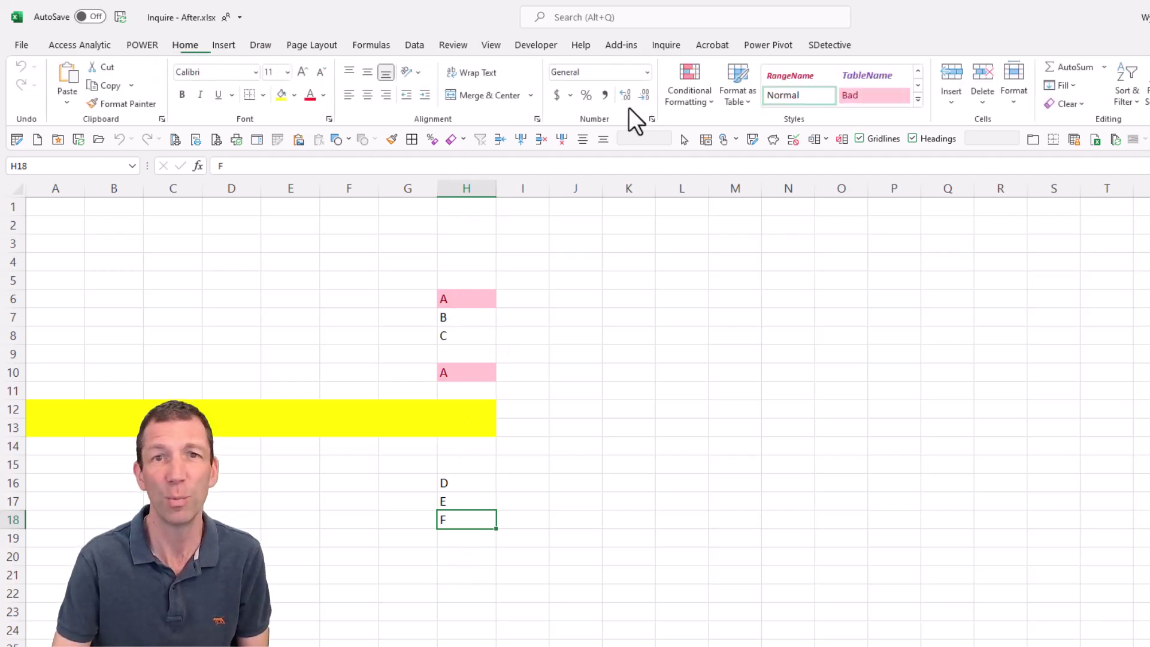
left_click(707, 102)
left_click(731, 342)
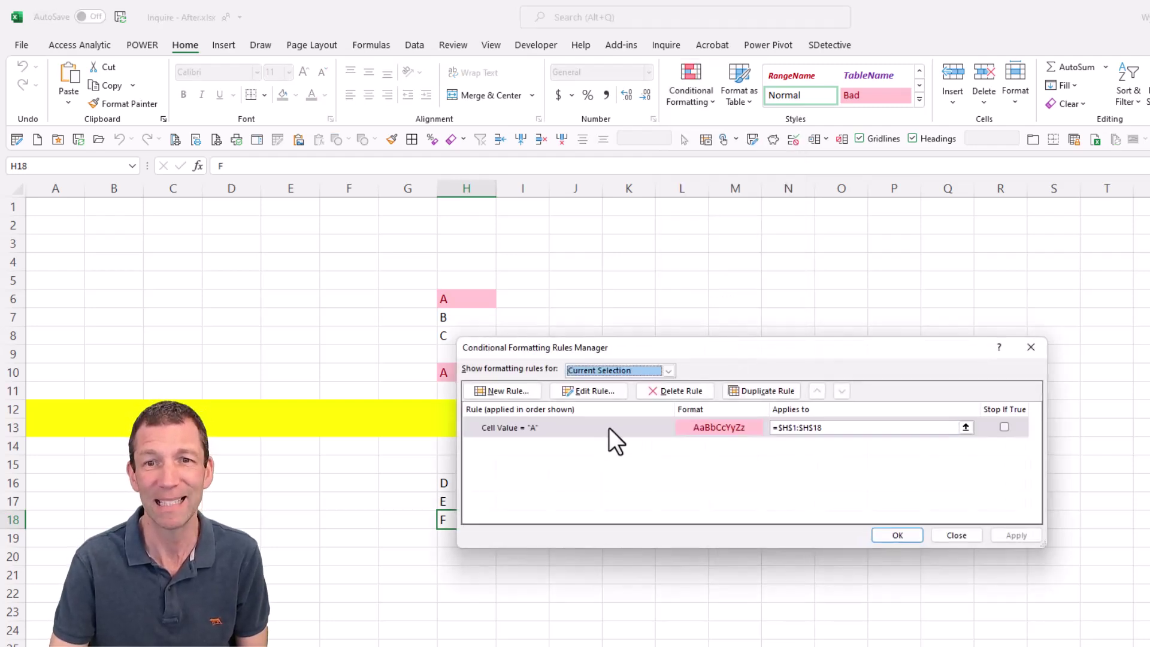
left_click_drag(823, 349, 975, 222)
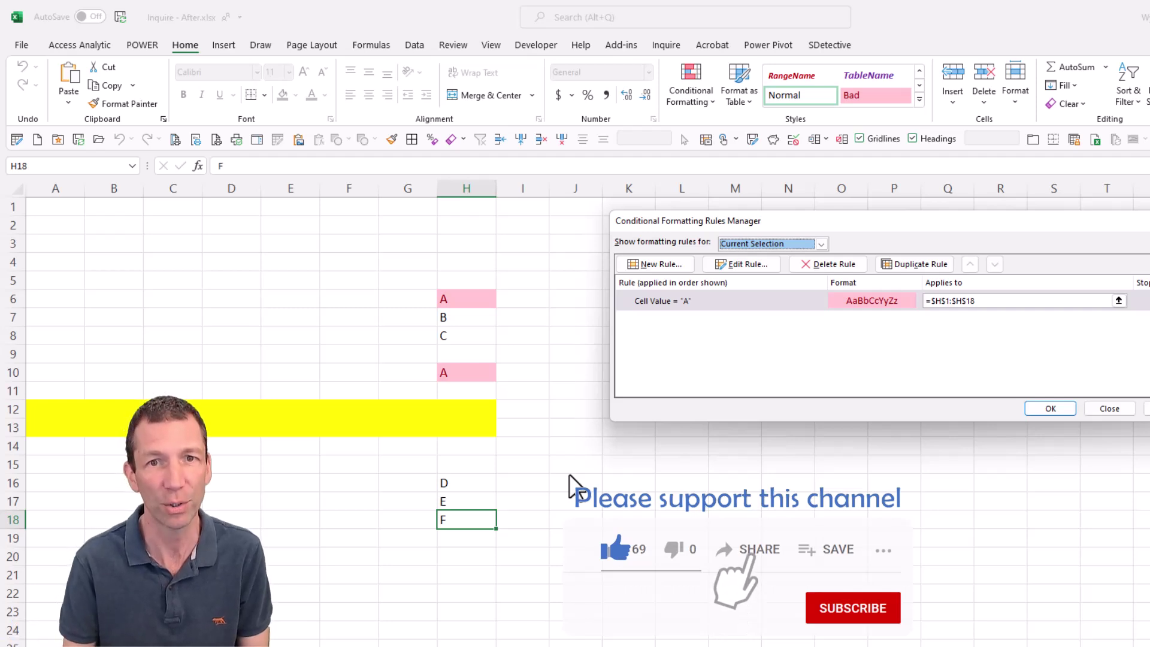
left_click(1111, 409)
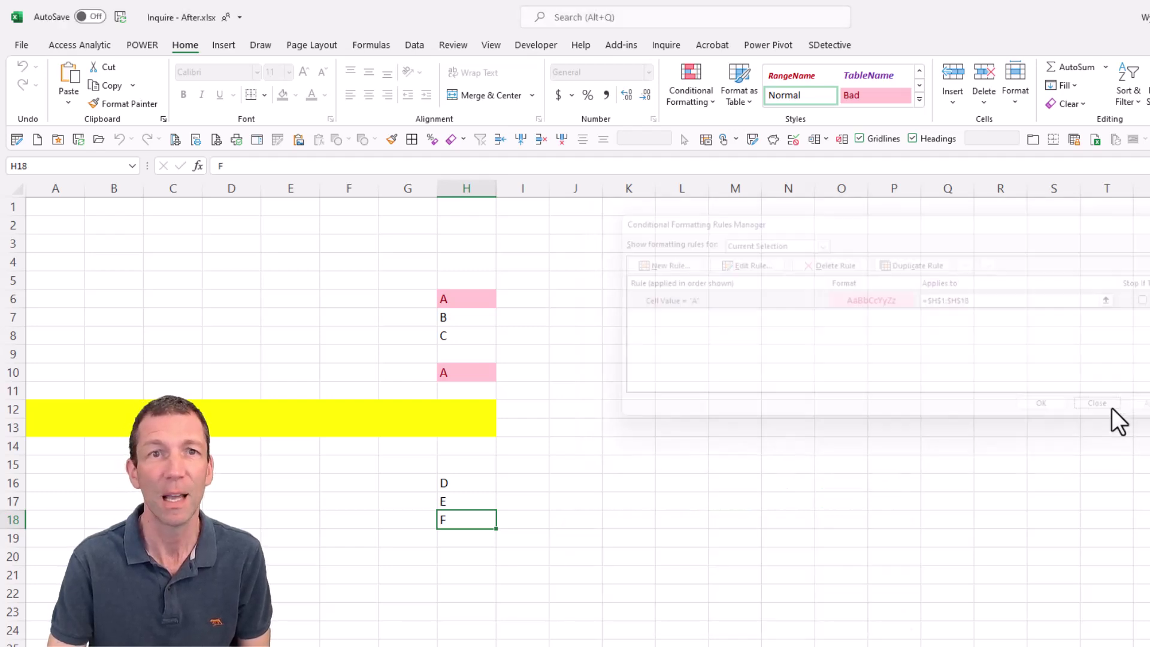
left_click(665, 45)
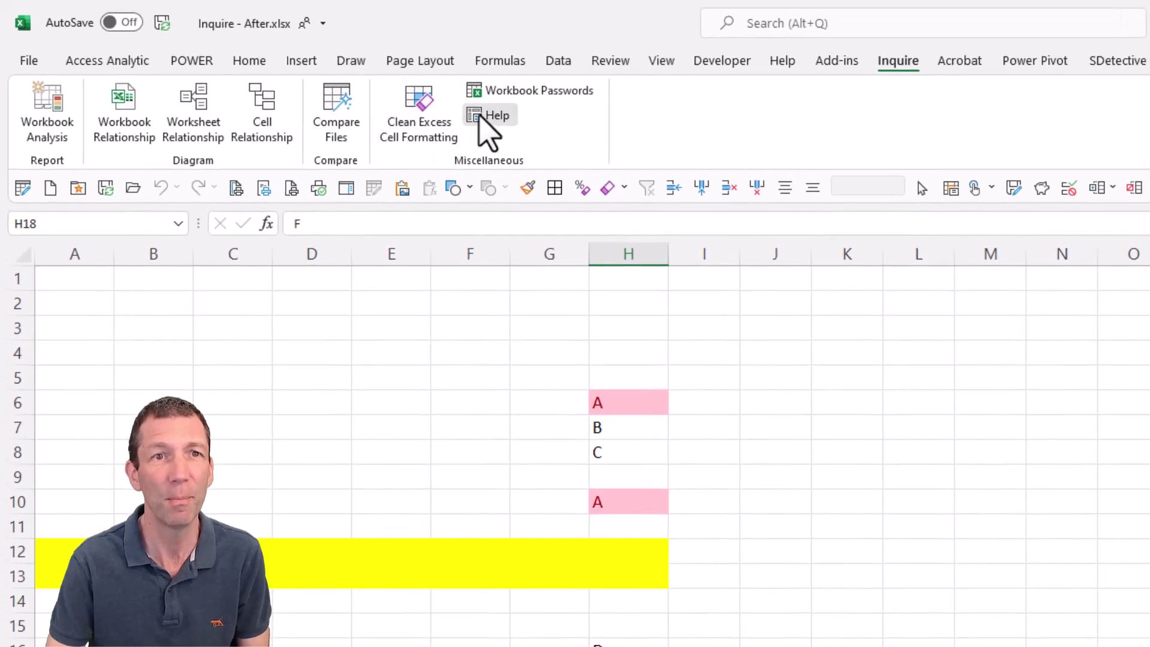
- Open the Inquire Help article on cleaning excess cell formatting
left_click(493, 115)
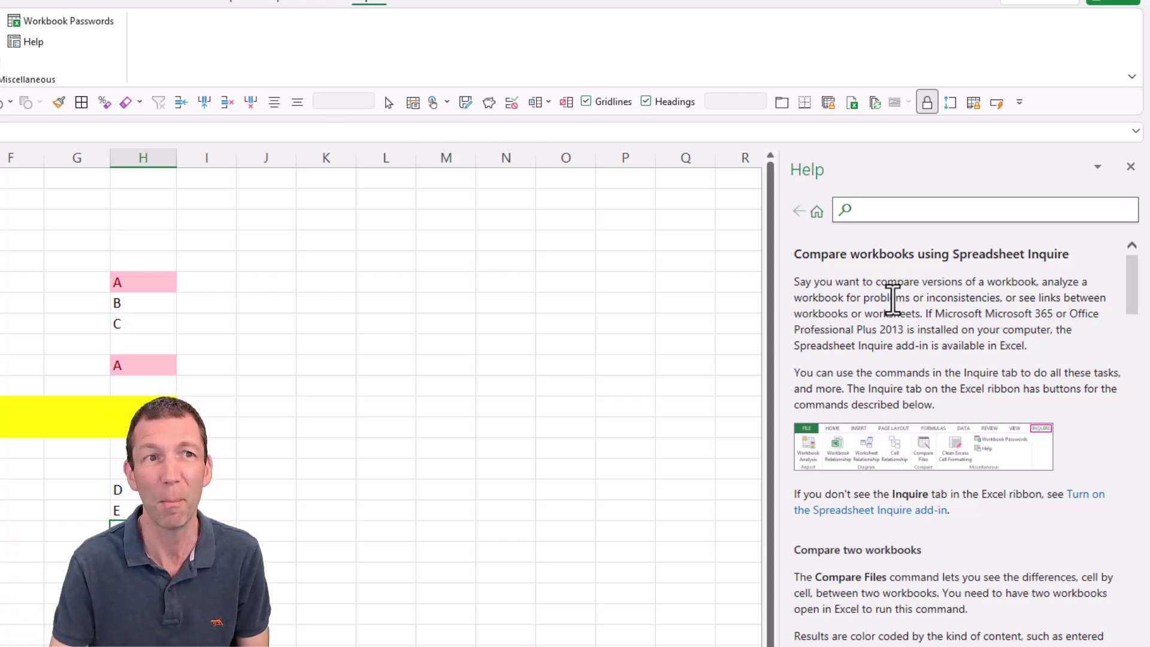
scroll(953, 395, "down", 3)
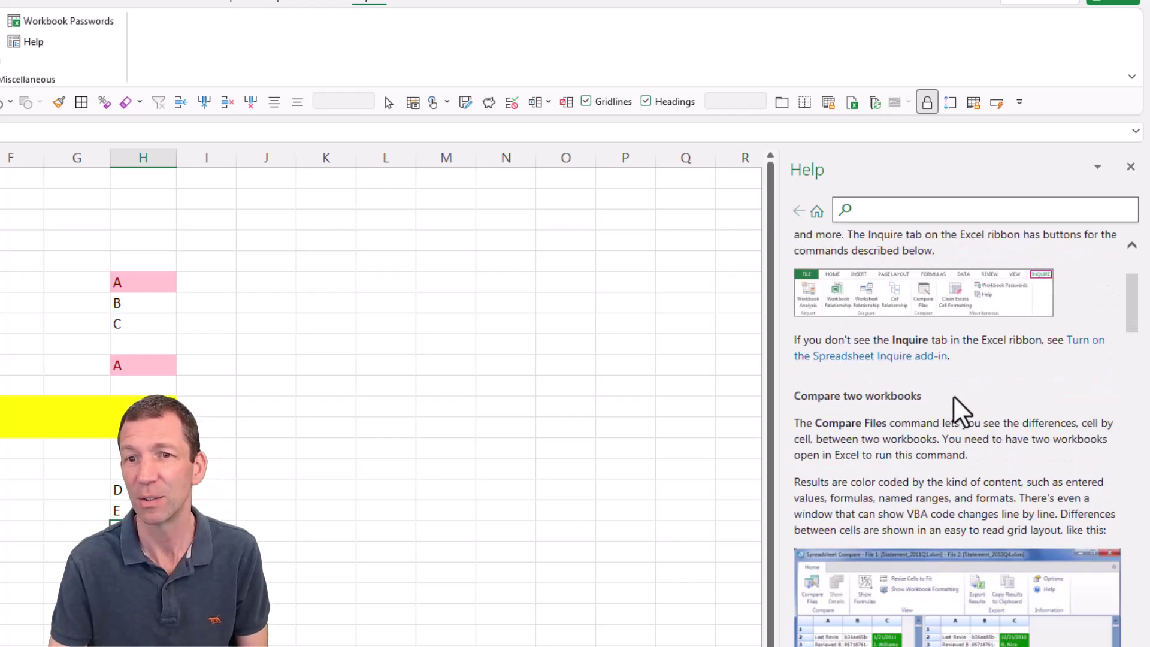
scroll(954, 396, "down", 2)
scroll(954, 395, "down", 2)
scroll(954, 396, "down", 3)
scroll(953, 397, "down", 3)
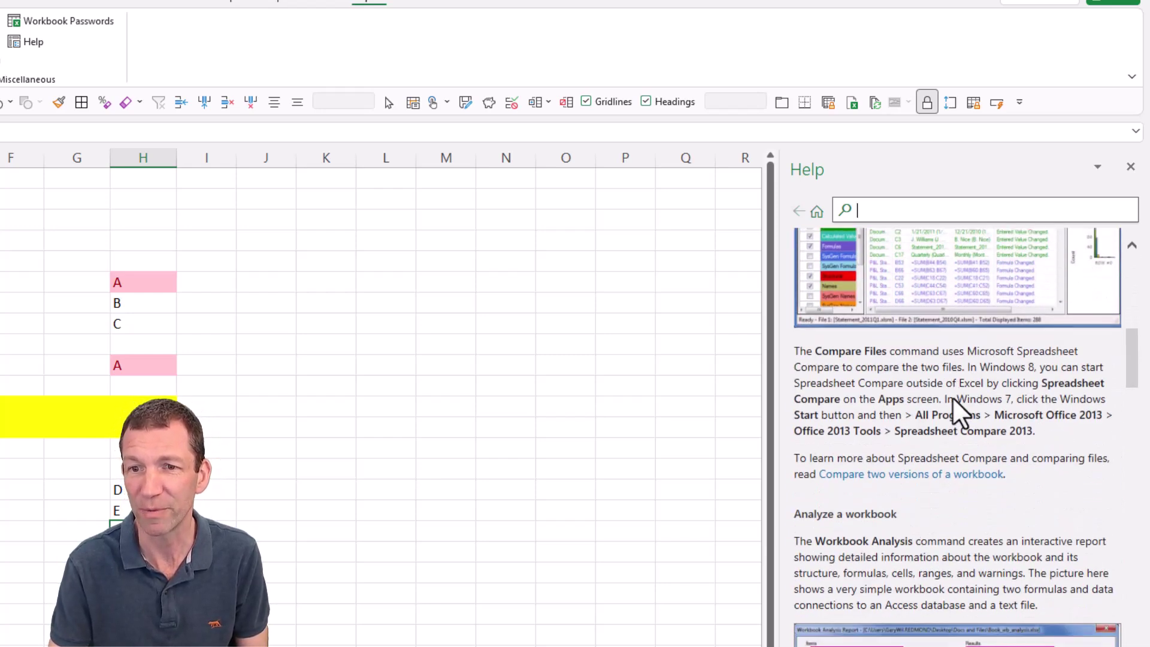
scroll(953, 397, "down", 2)
scroll(952, 396, "down", 2)
scroll(949, 405, "down", 2)
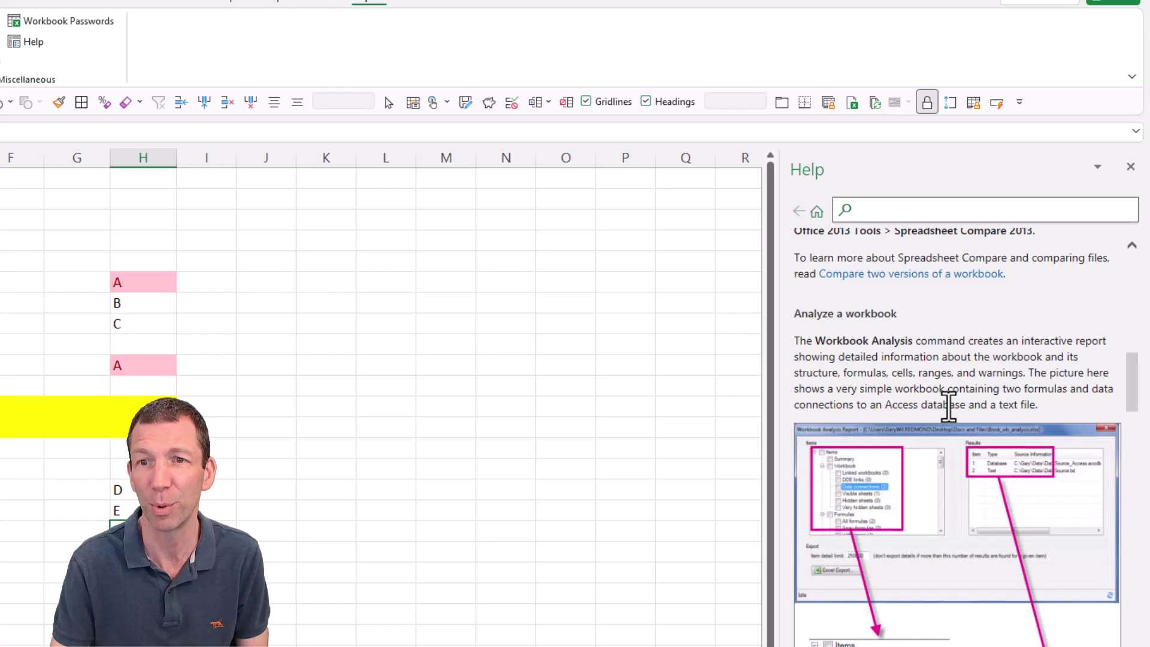
scroll(949, 405, "down", 2)
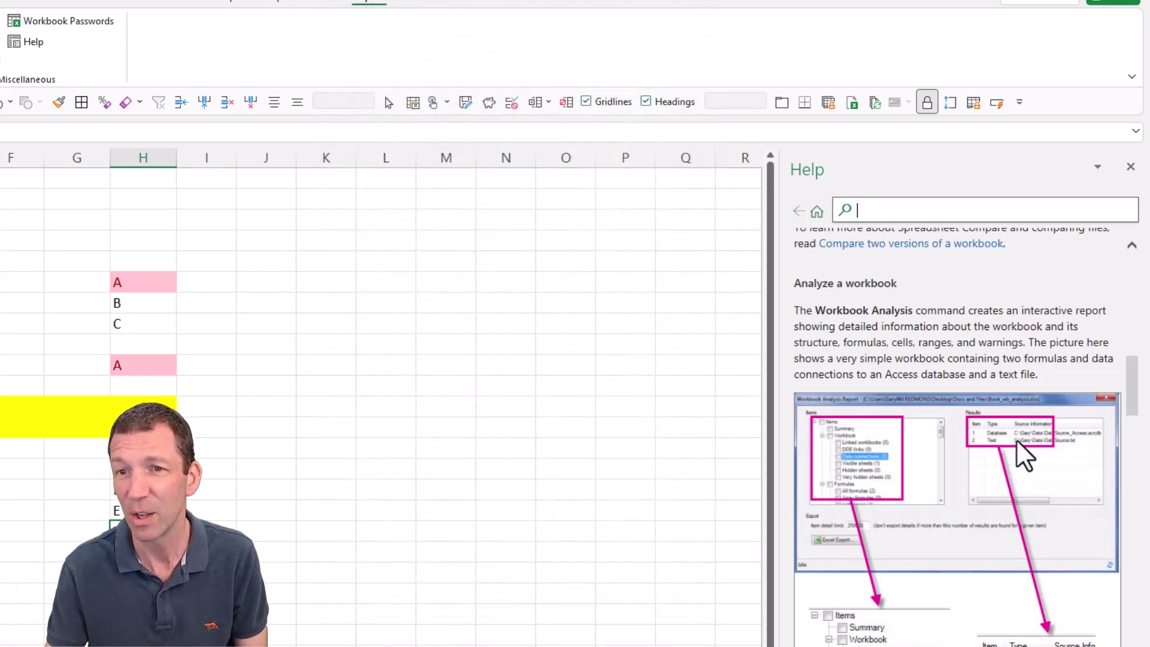
scroll(998, 447, "down", 3)
scroll(979, 464, "down", 3)
scroll(978, 466, "down", 2)
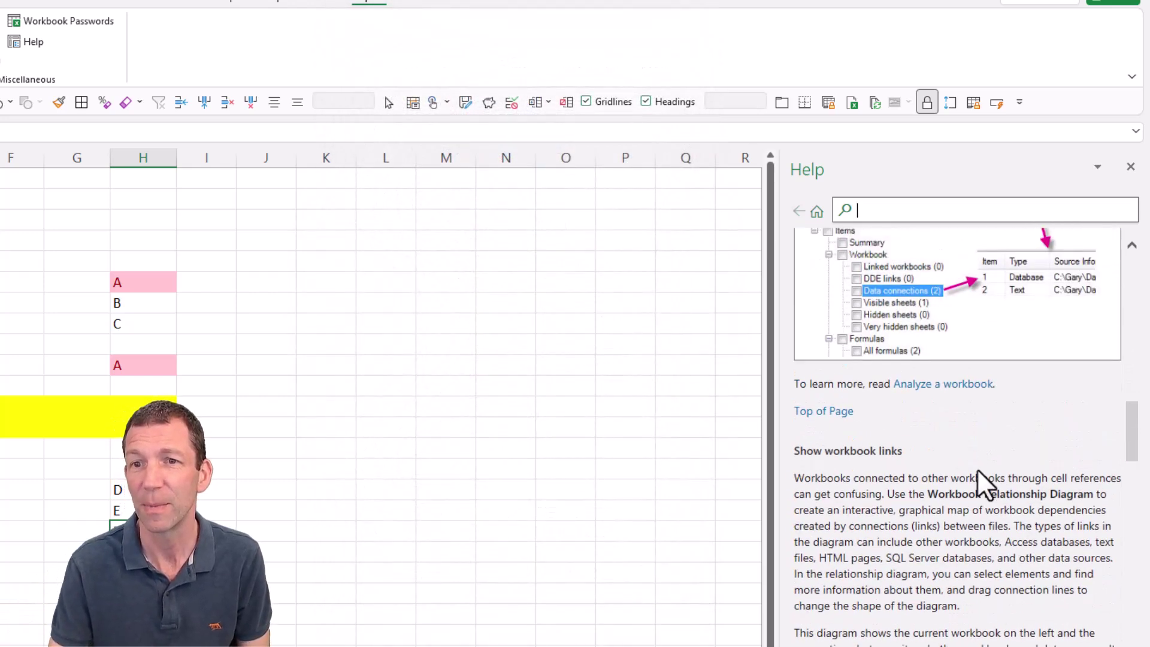
scroll(977, 469, "down", 4)
scroll(976, 472, "down", 4)
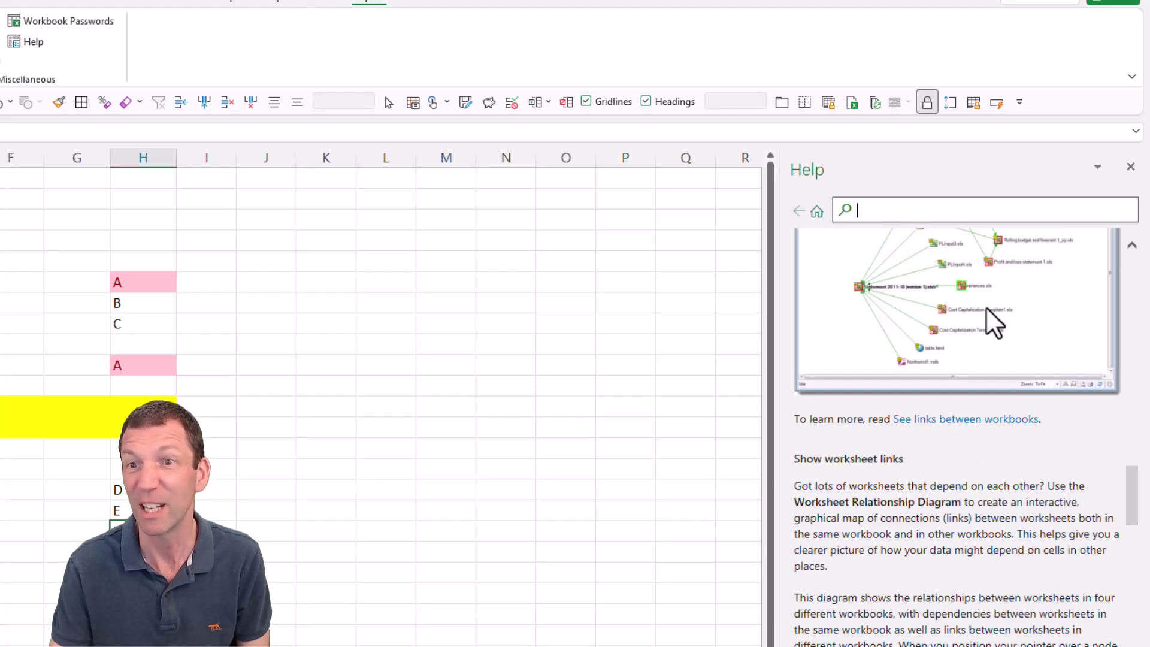
scroll(980, 449, "down", 4)
scroll(918, 466, "down", 4)
scroll(918, 466, "down", 4)
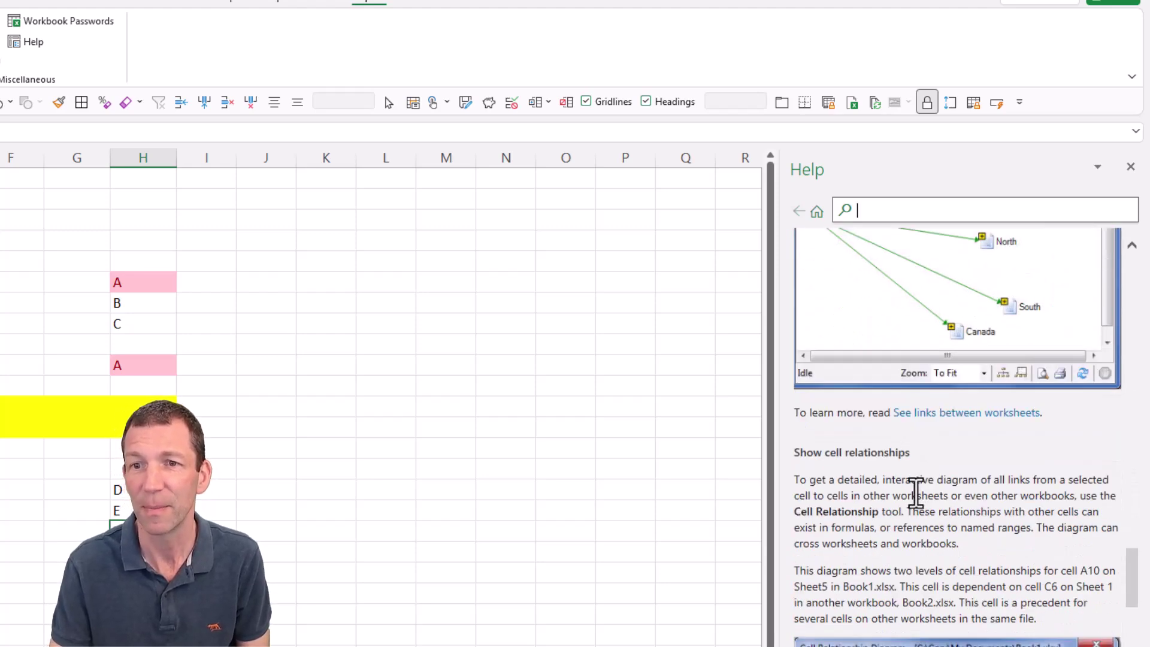
scroll(910, 495, "down", 5)
scroll(910, 497, "down", 4)
scroll(911, 496, "down", 2)
scroll(910, 499, "down", 4)
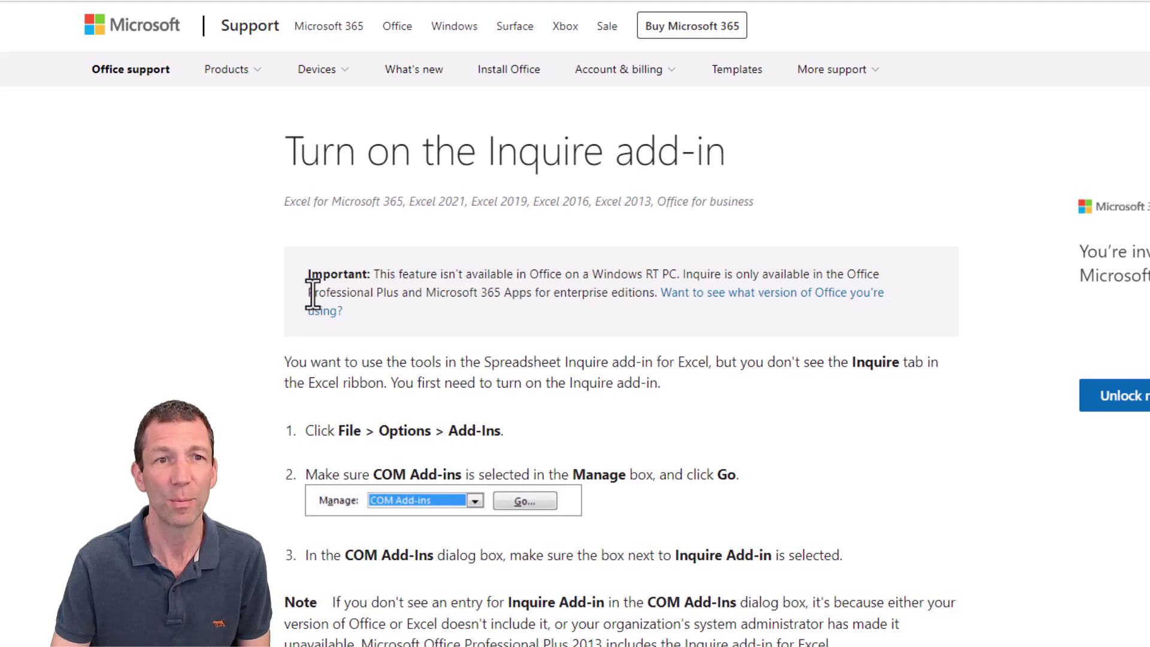
- Read the Office edition requirements for the Inquire add-in, then return to Excel
left_click_drag(309, 292, 424, 297)
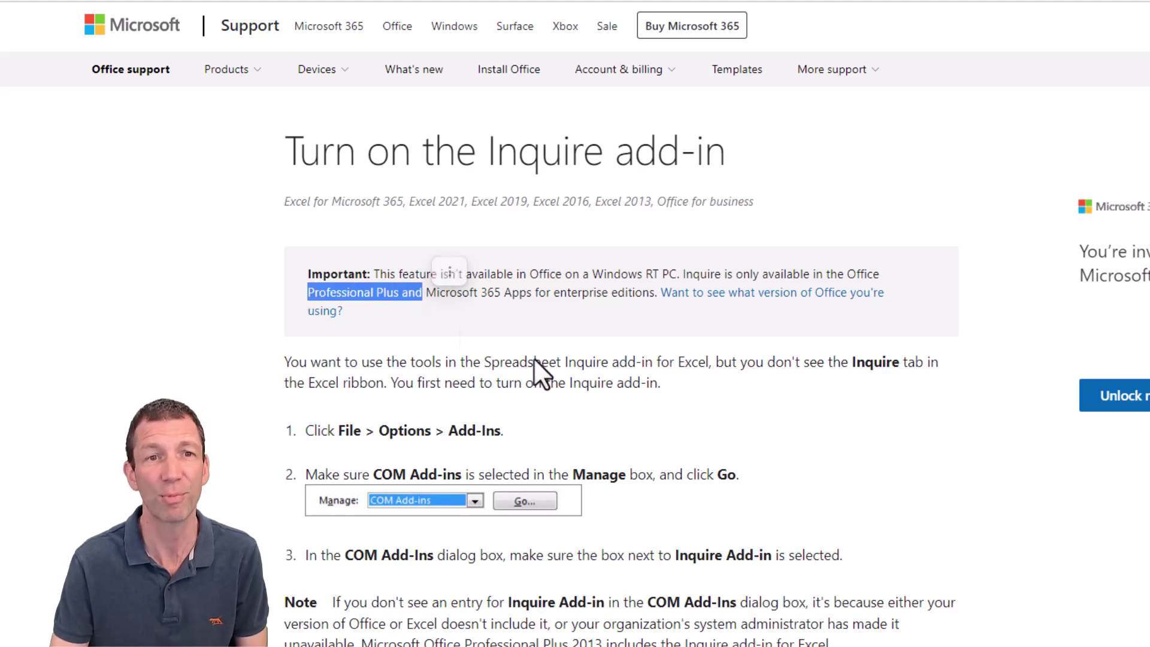
left_click(491, 294)
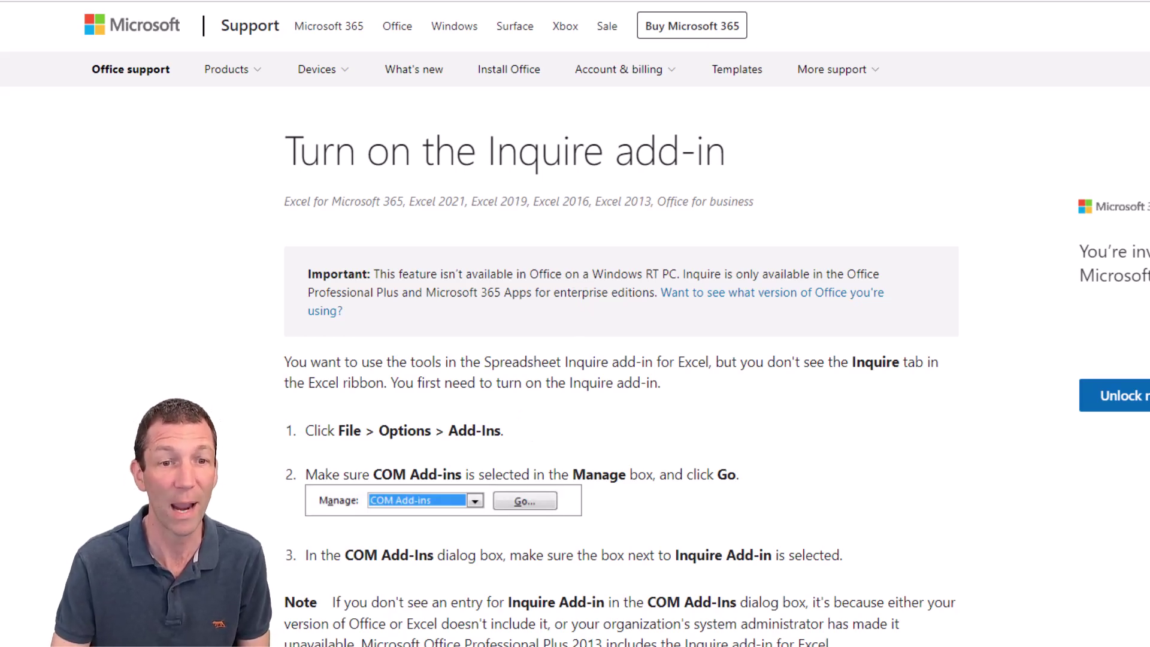
key("alt+Tab")
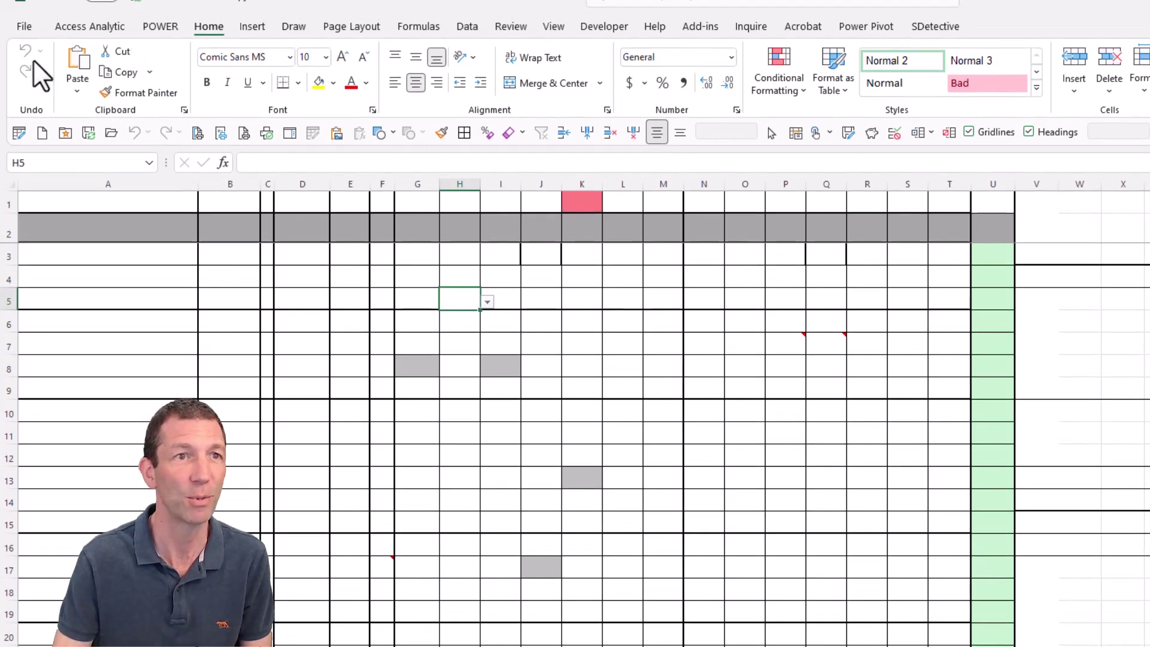
left_click(25, 25)
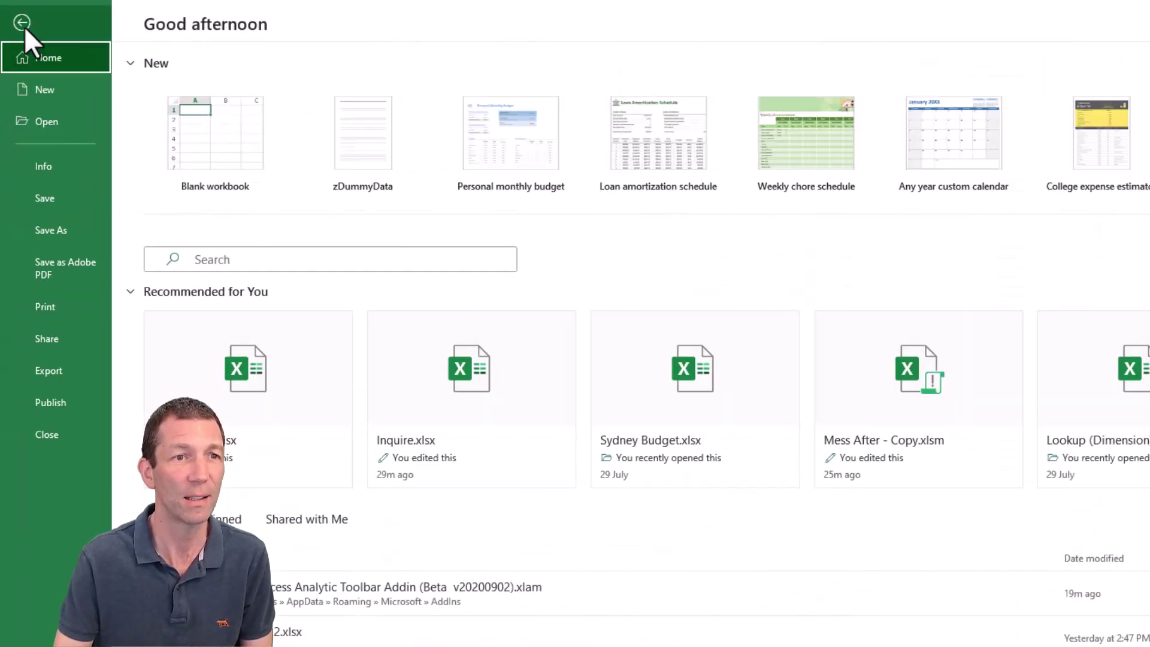
left_click(47, 615)
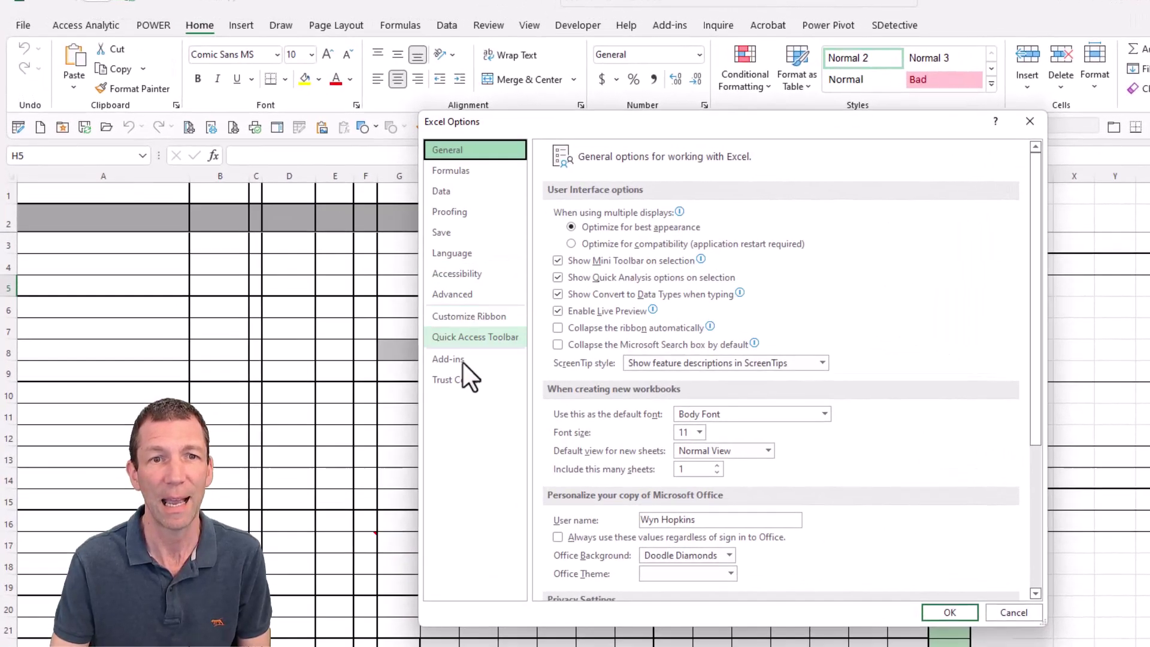
left_click(463, 364)
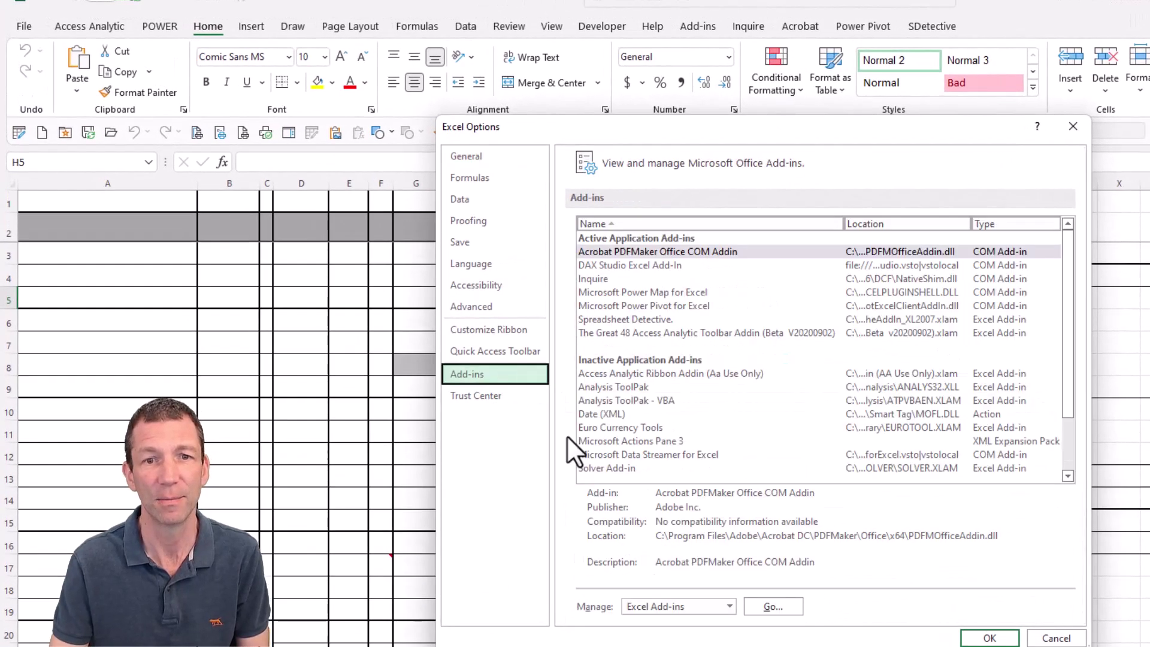
left_click(723, 605)
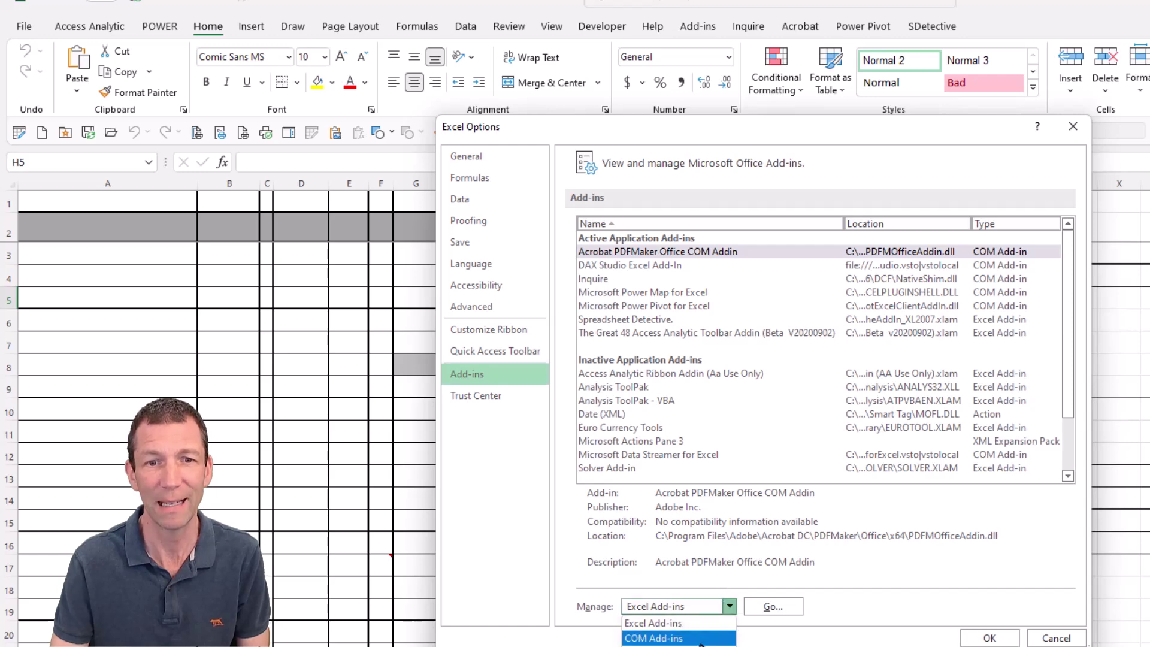
left_click(665, 631)
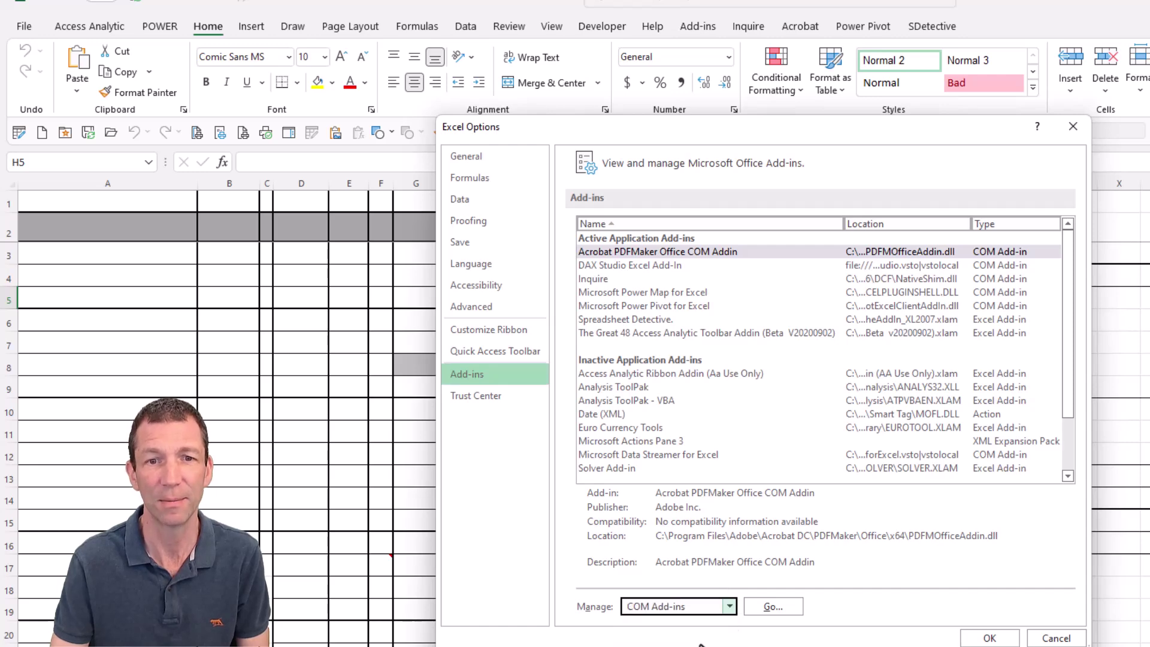
left_click(775, 605)
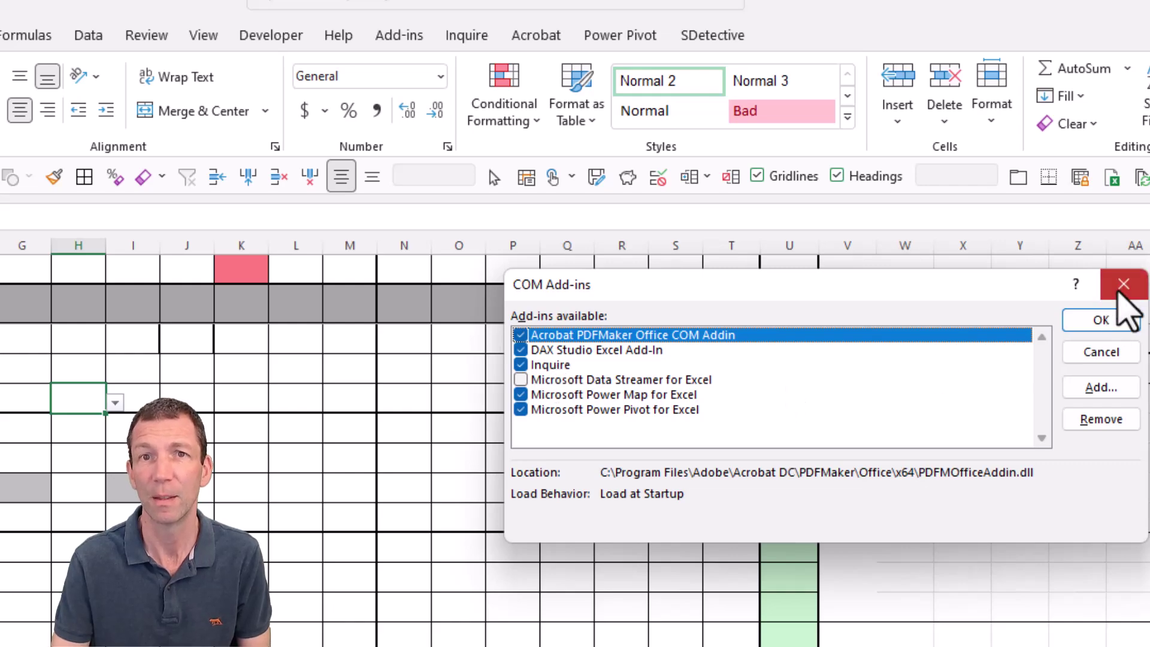
left_click(1123, 285)
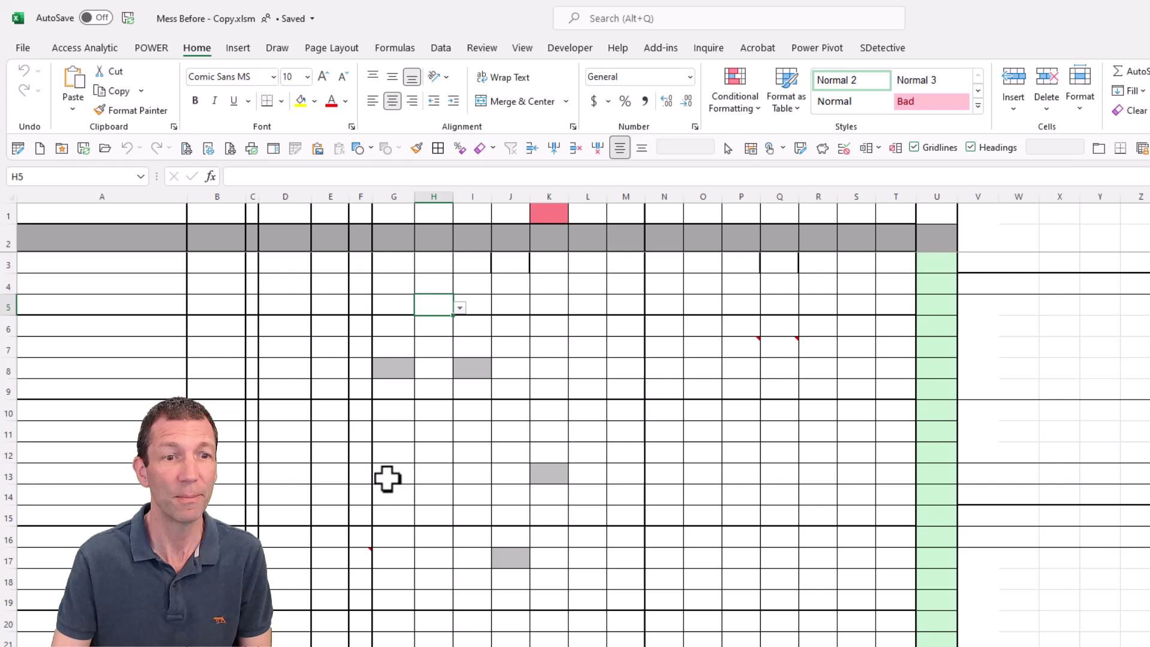
left_click(397, 477)
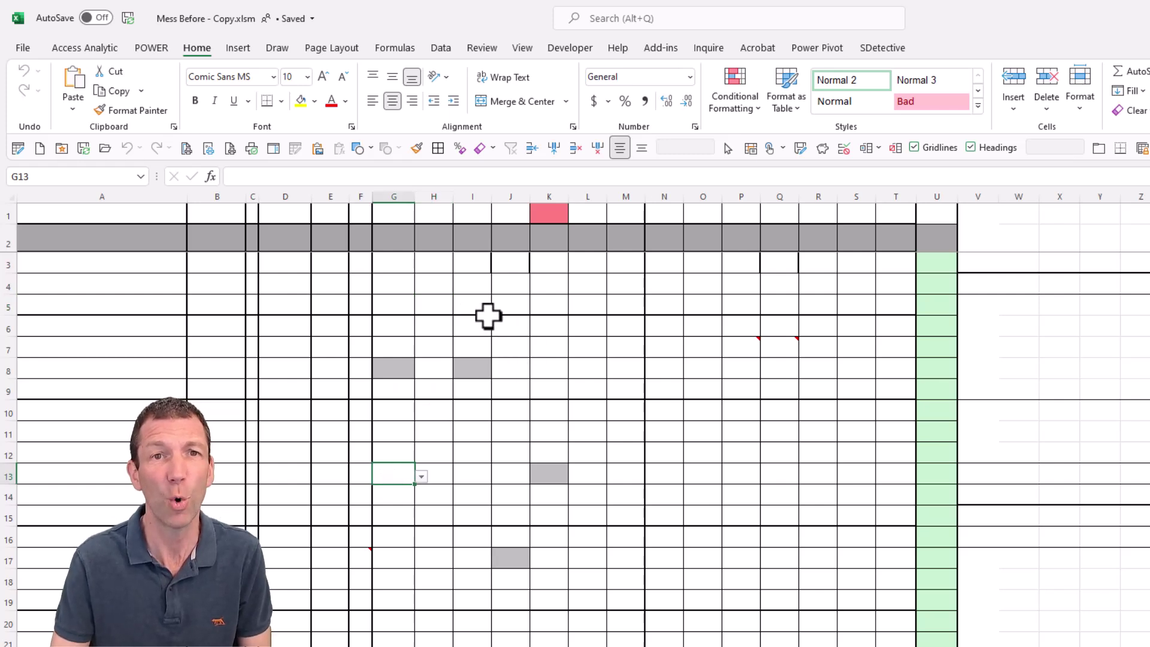
left_click(472, 308)
left_click(749, 98)
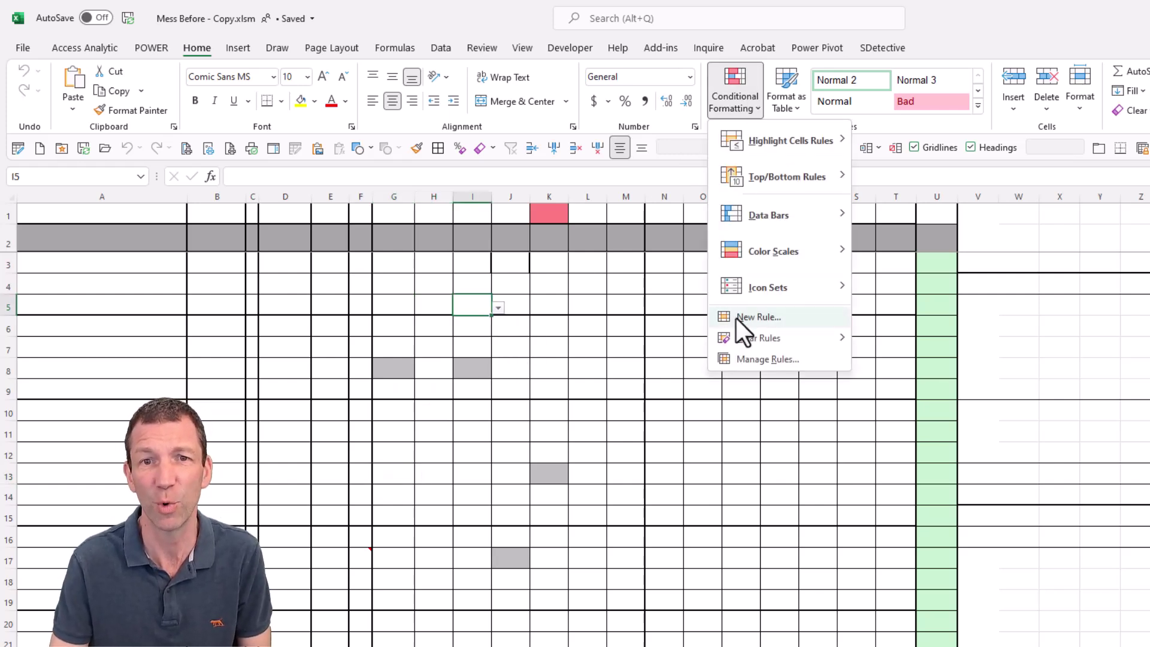
left_click(751, 360)
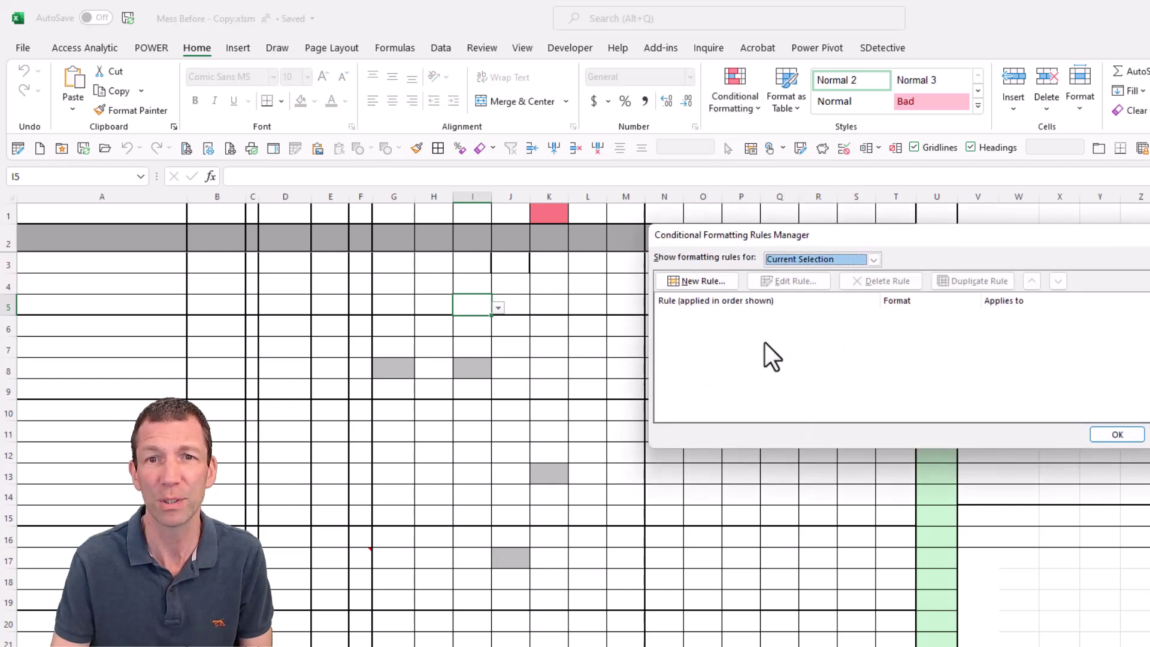
left_click(871, 260)
left_click(836, 274)
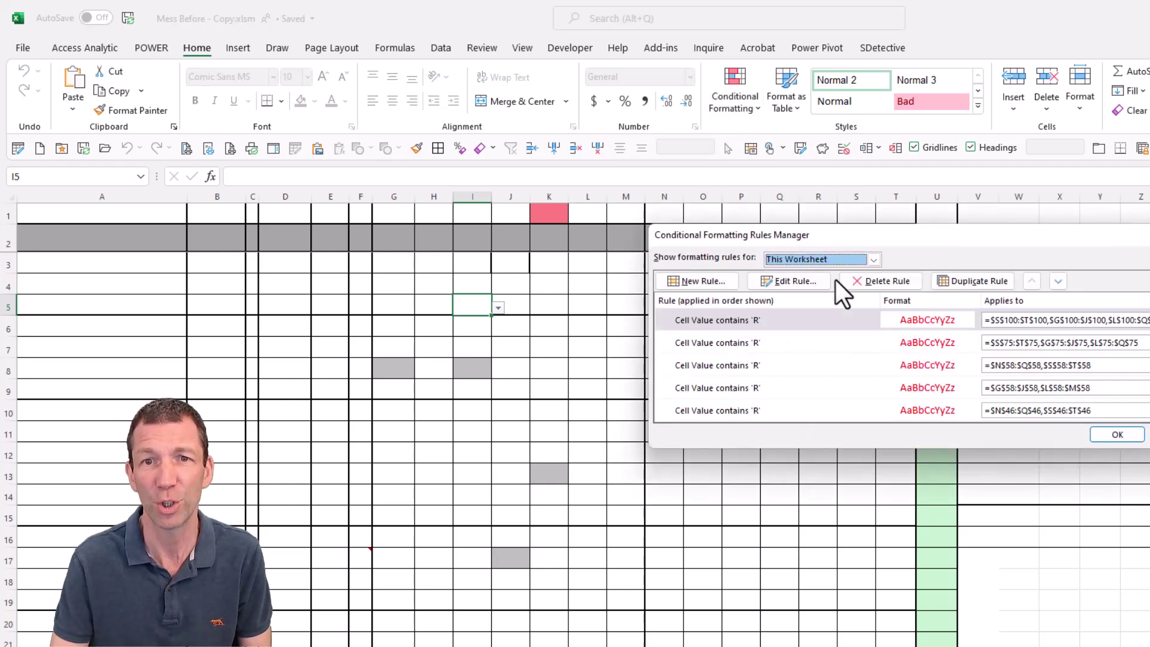
scroll(970, 380, "down", 5)
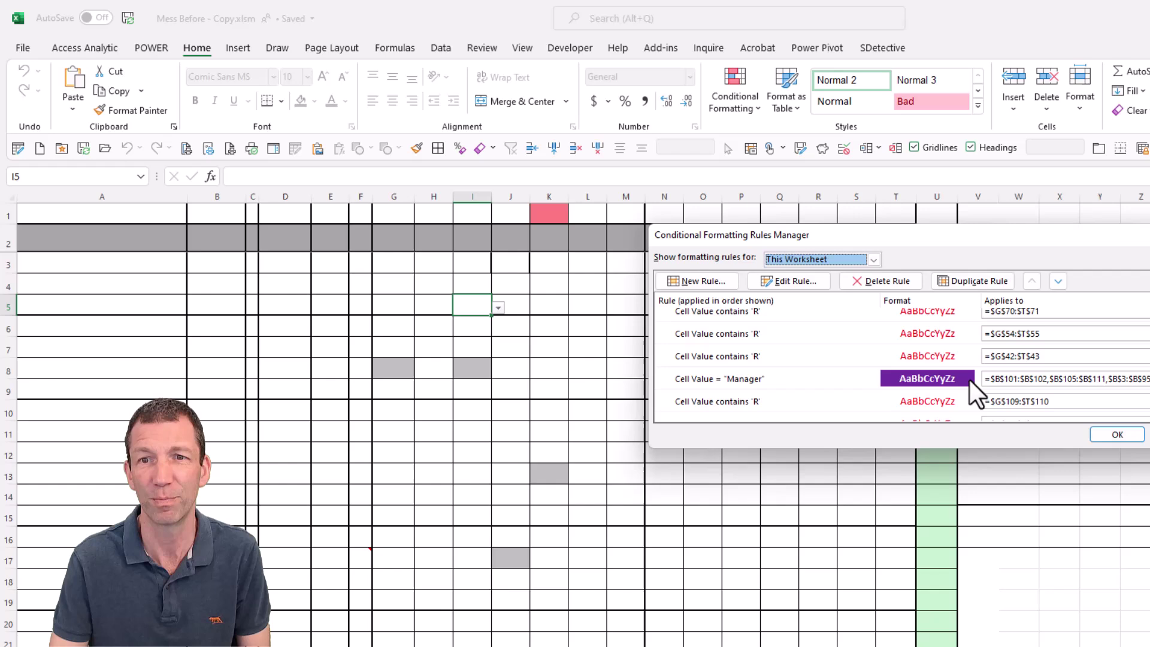
scroll(970, 381, "up", 5)
left_click(1117, 434)
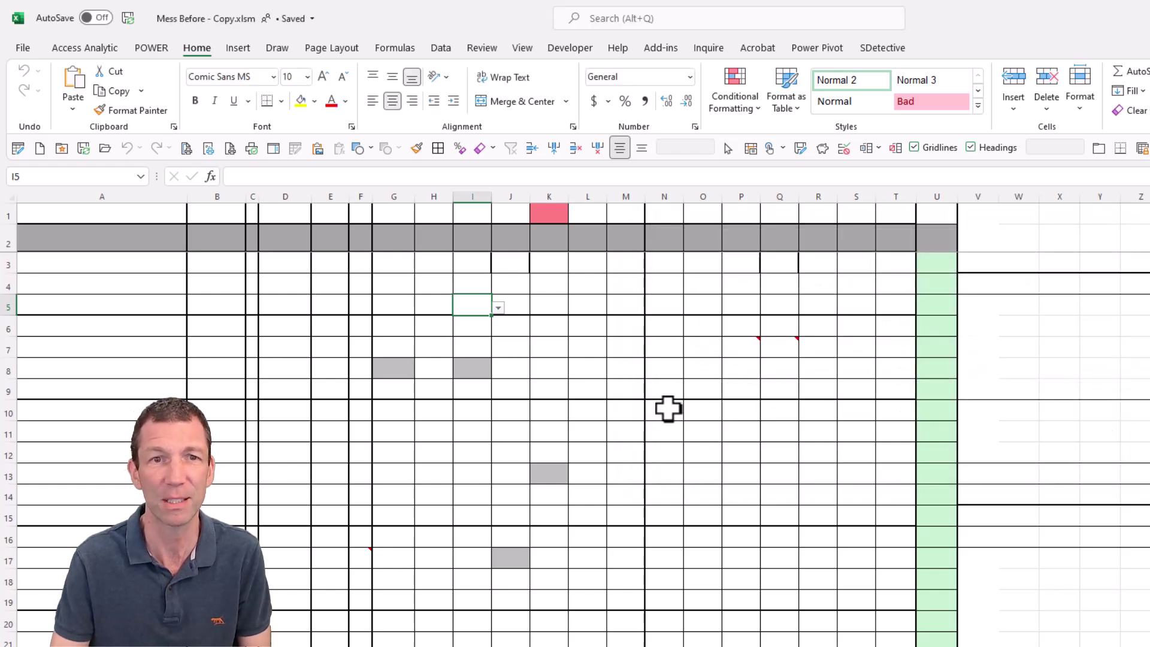
- Show the Inquire tools and move past the yellow number grid to the grey-header sheet
left_click(710, 48)
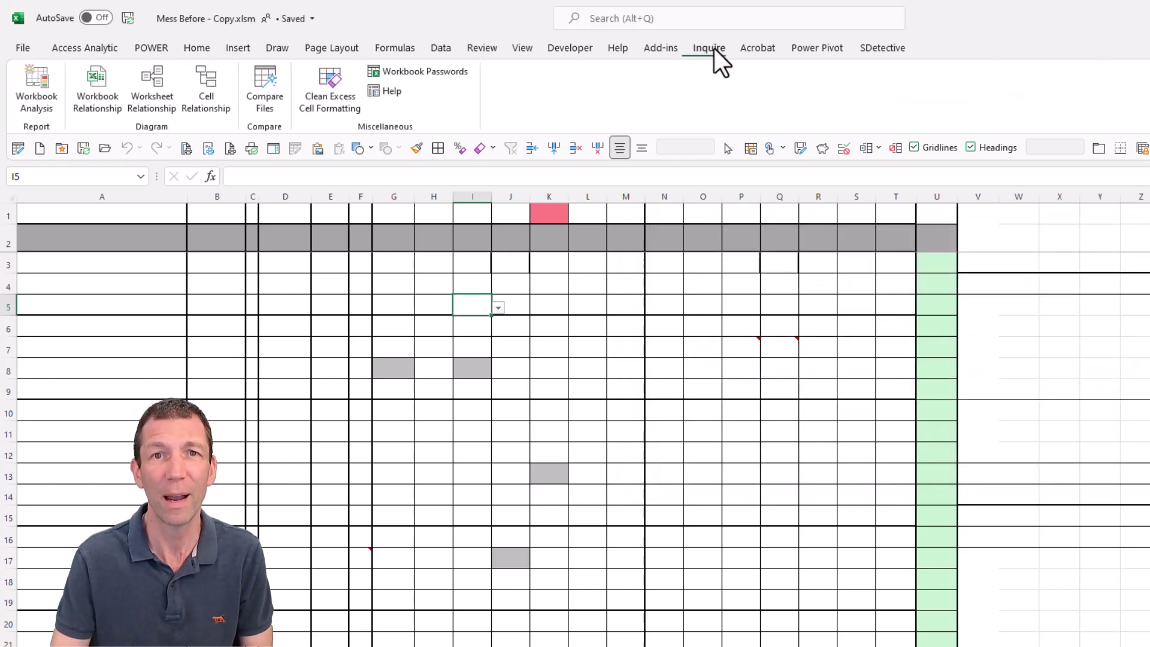
scroll(1034, 539, "down", 10)
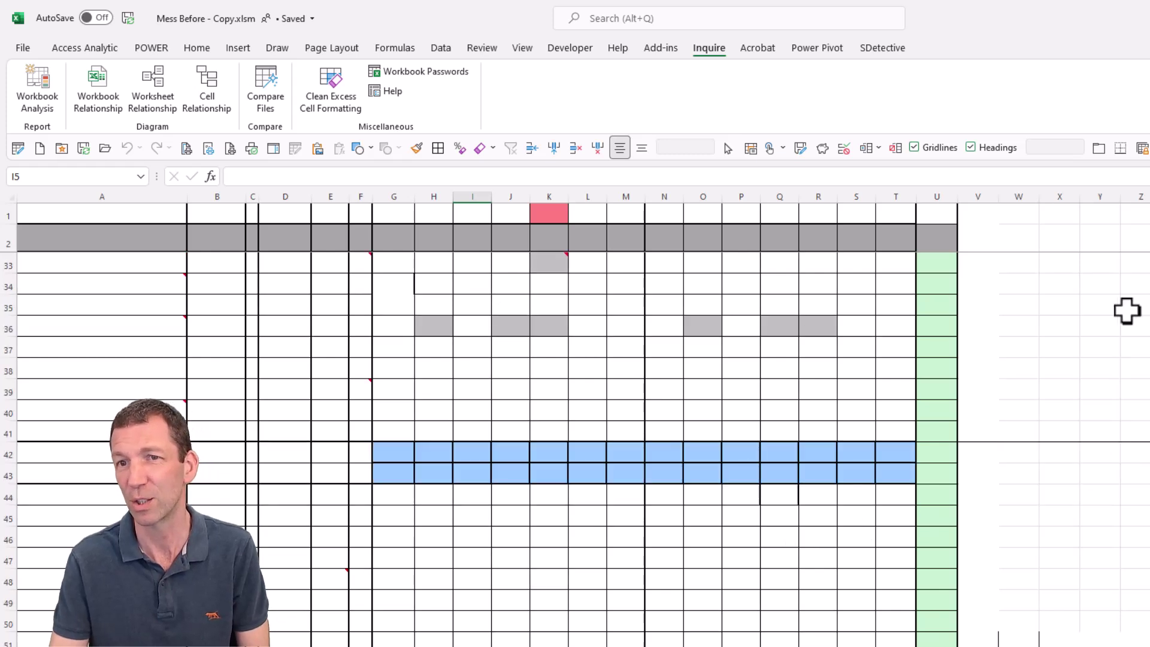
scroll(1127, 311, "up", 5)
scroll(1127, 313, "up", 3)
scroll(1111, 435, "down", 5)
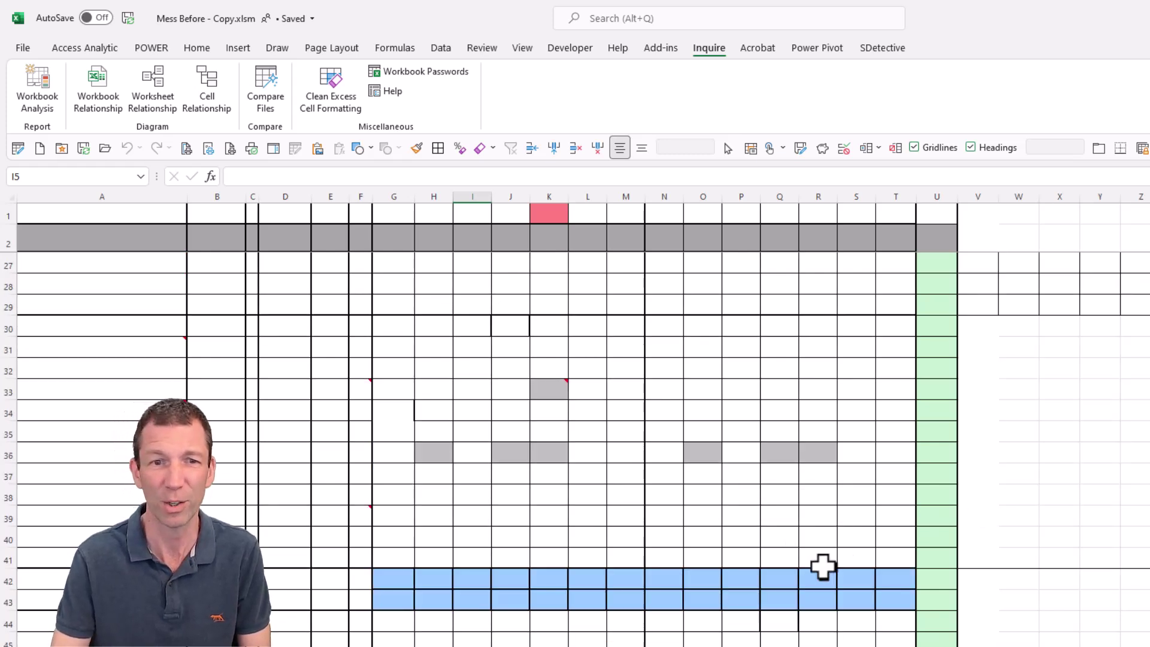
scroll(661, 566, "down", 8)
scroll(661, 576, "down", 8)
scroll(661, 576, "down", 5)
scroll(661, 576, "down", 10)
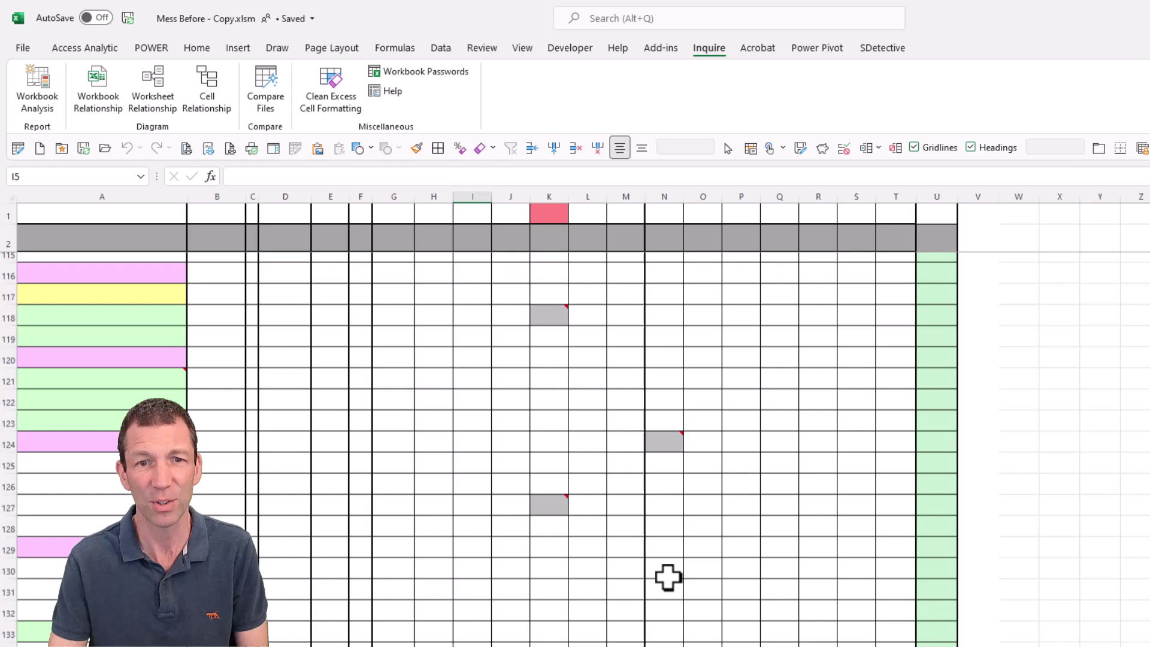
scroll(662, 577, "down", 8)
scroll(662, 576, "down", 8)
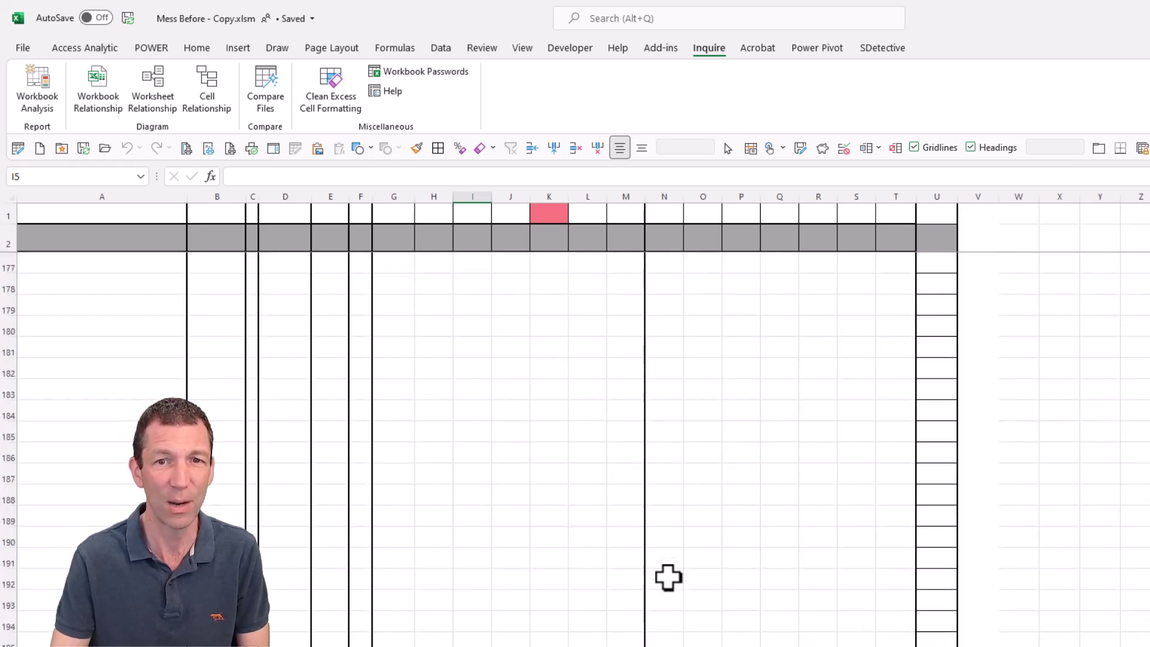
scroll(667, 579, "up", 5)
scroll(667, 578, "up", 5)
scroll(656, 577, "up", 6)
scroll(650, 577, "up", 5)
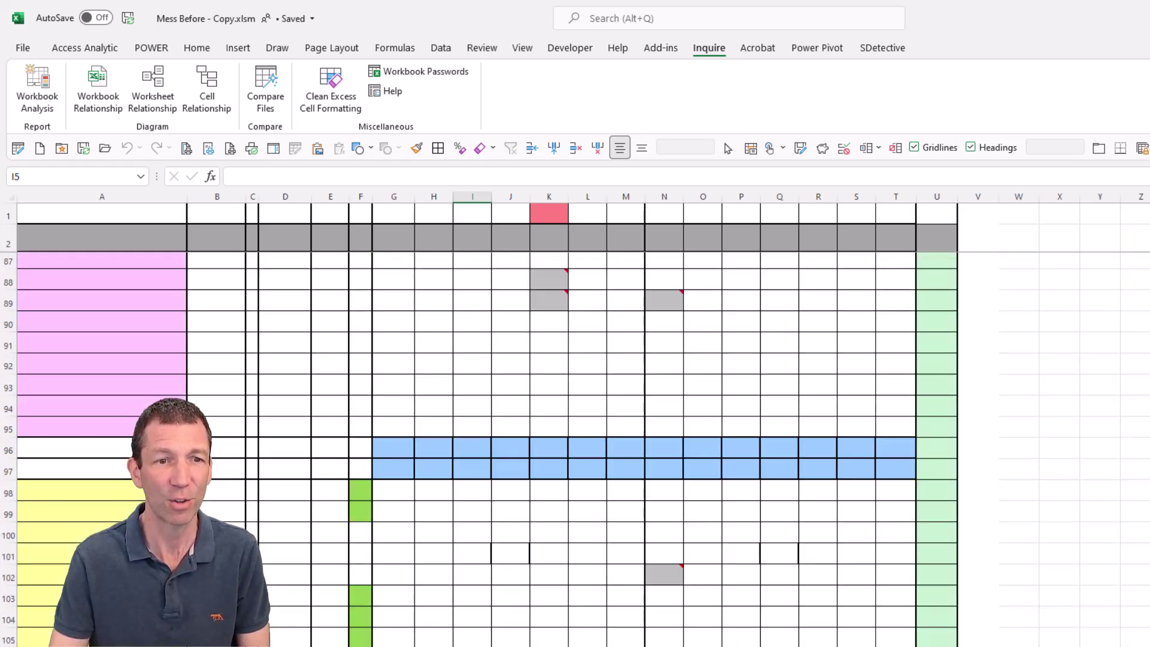
scroll(650, 576, "up", 5)
key("ctrl+Page_Down")
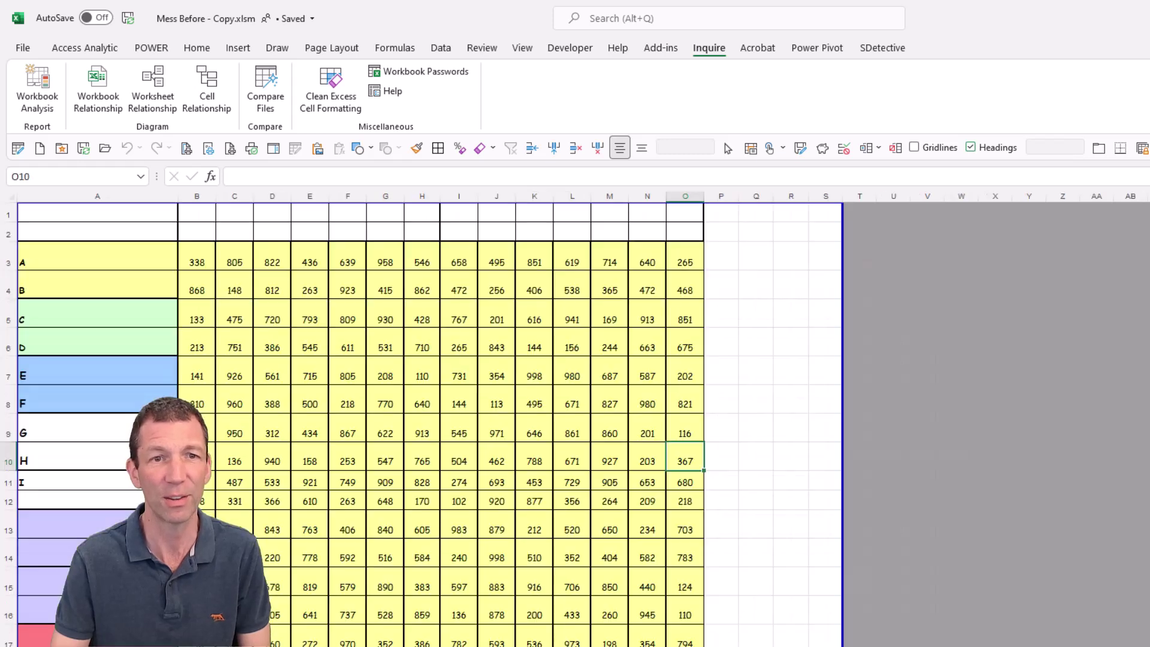
key("ctrl+Page_Down")
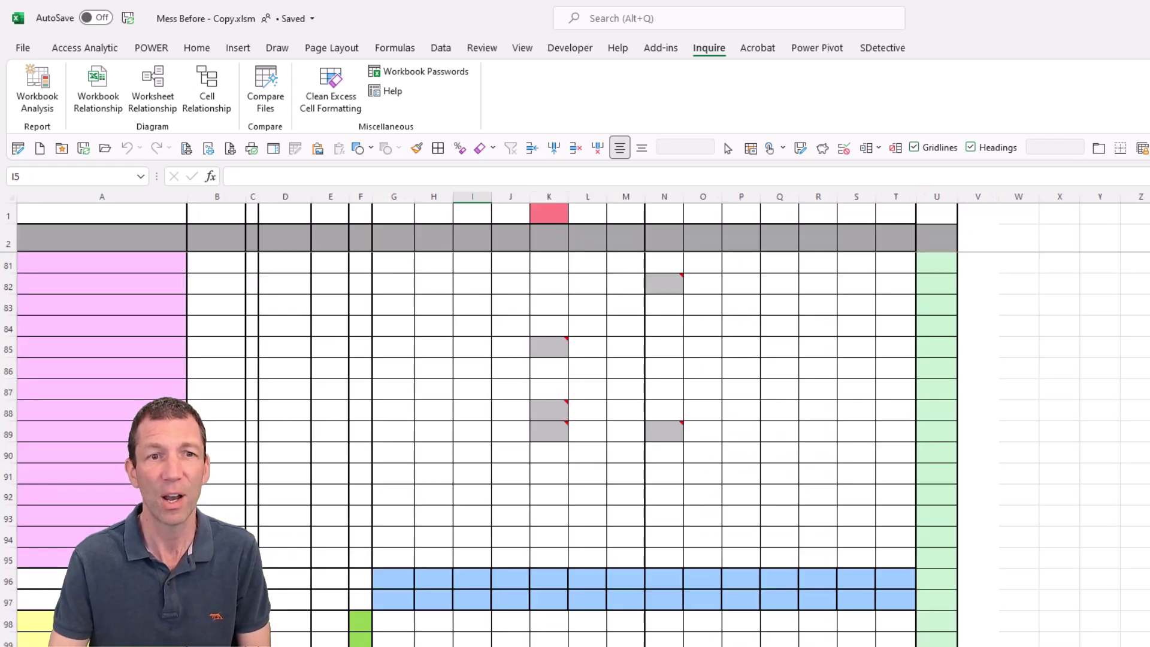
scroll(378, 539, "down", 5)
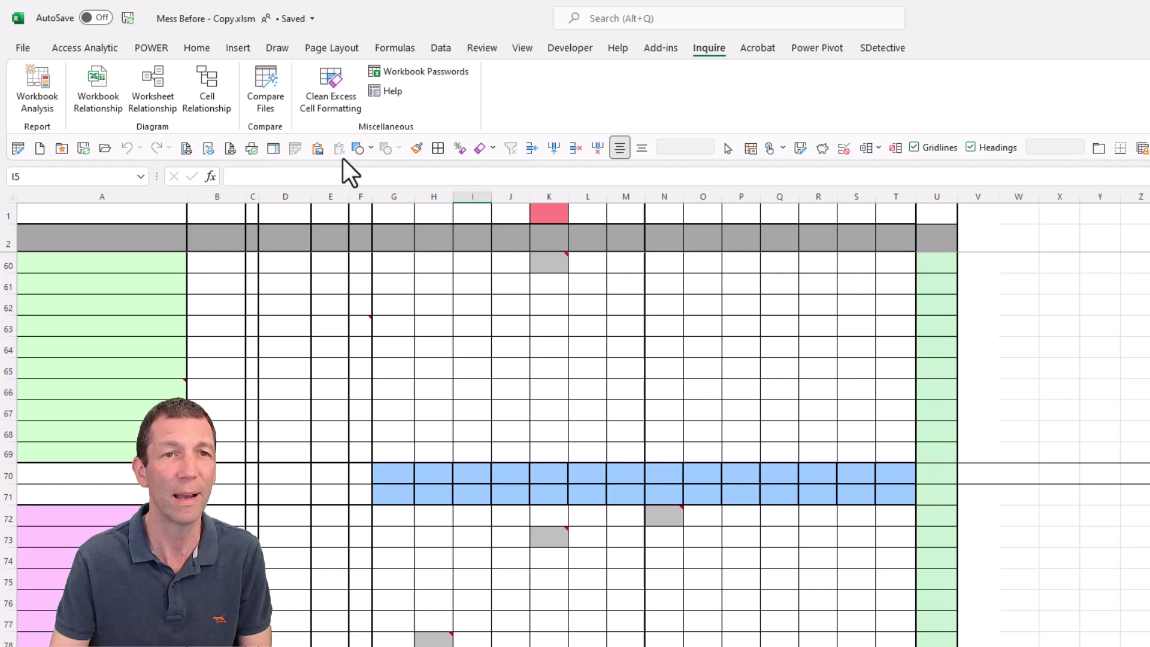
- Run the all-sheets cleanup without saving, then check cells V68 and L141 beyond the table
left_click(330, 99)
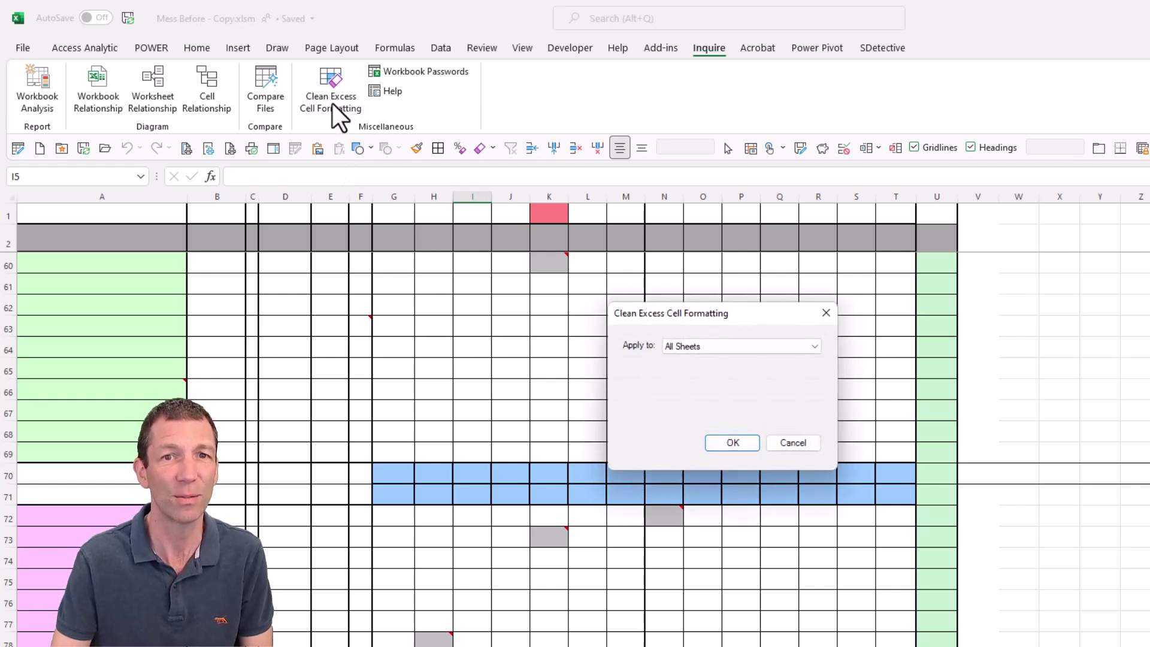
left_click(734, 445)
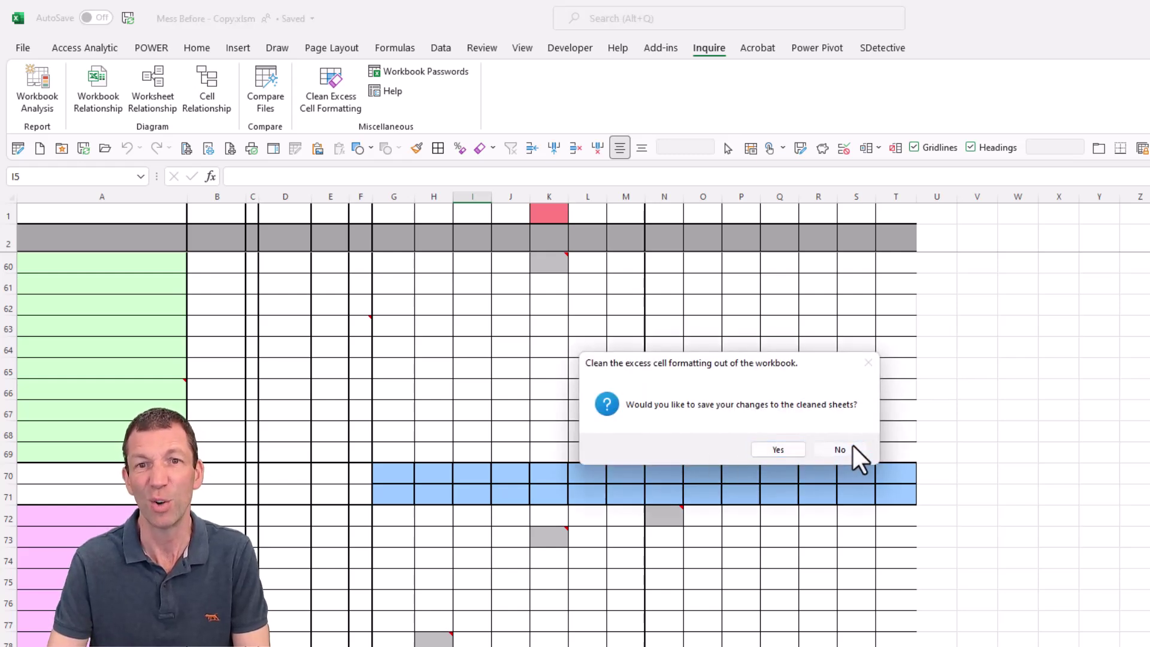
left_click(841, 449)
left_click(978, 429)
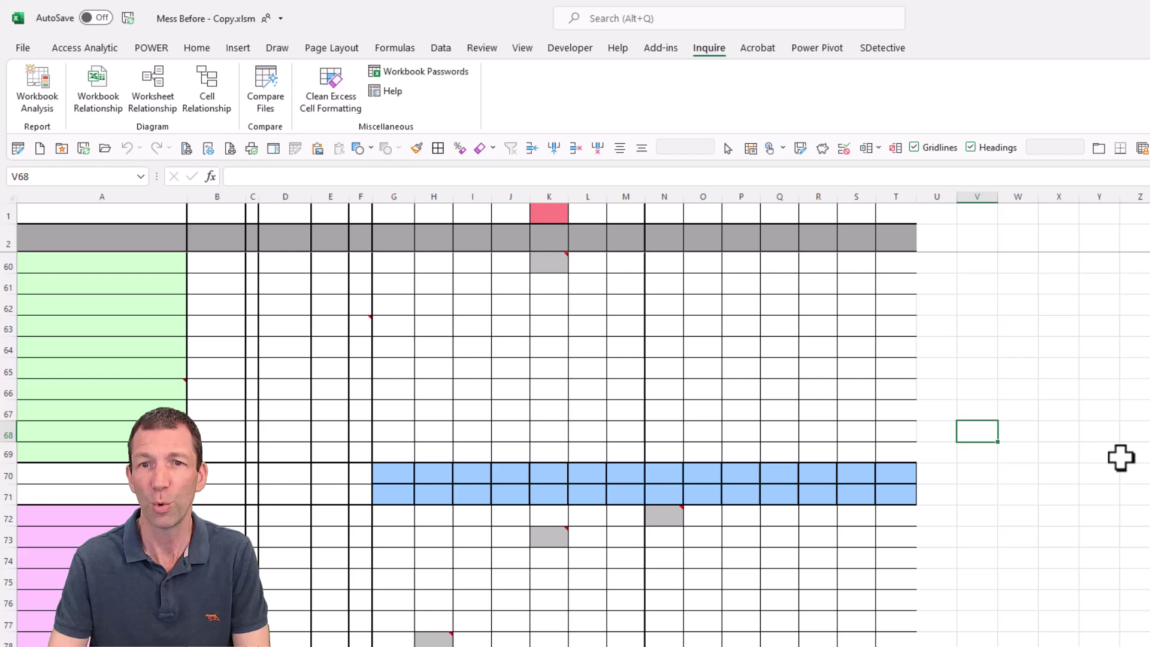
scroll(1121, 458, "down", 5)
scroll(1121, 459, "up", 5)
scroll(629, 540, "down", 5)
scroll(546, 578, "down", 6)
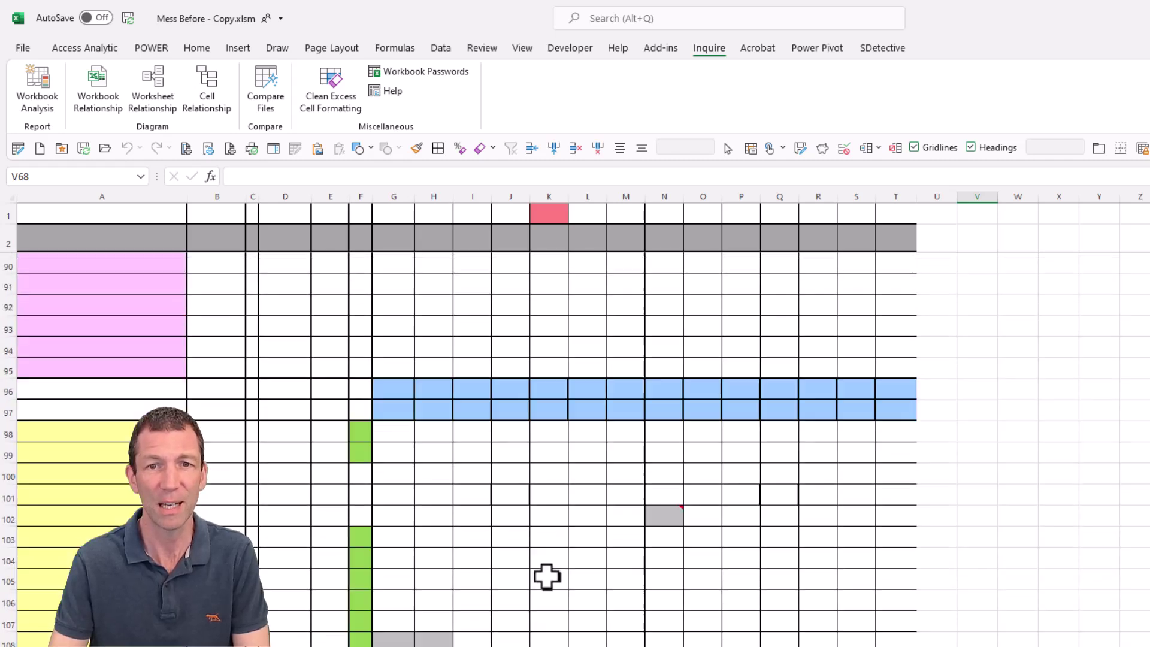
scroll(547, 577, "down", 5)
scroll(547, 577, "down", 5)
scroll(546, 577, "down", 5)
scroll(558, 540, "down", 3)
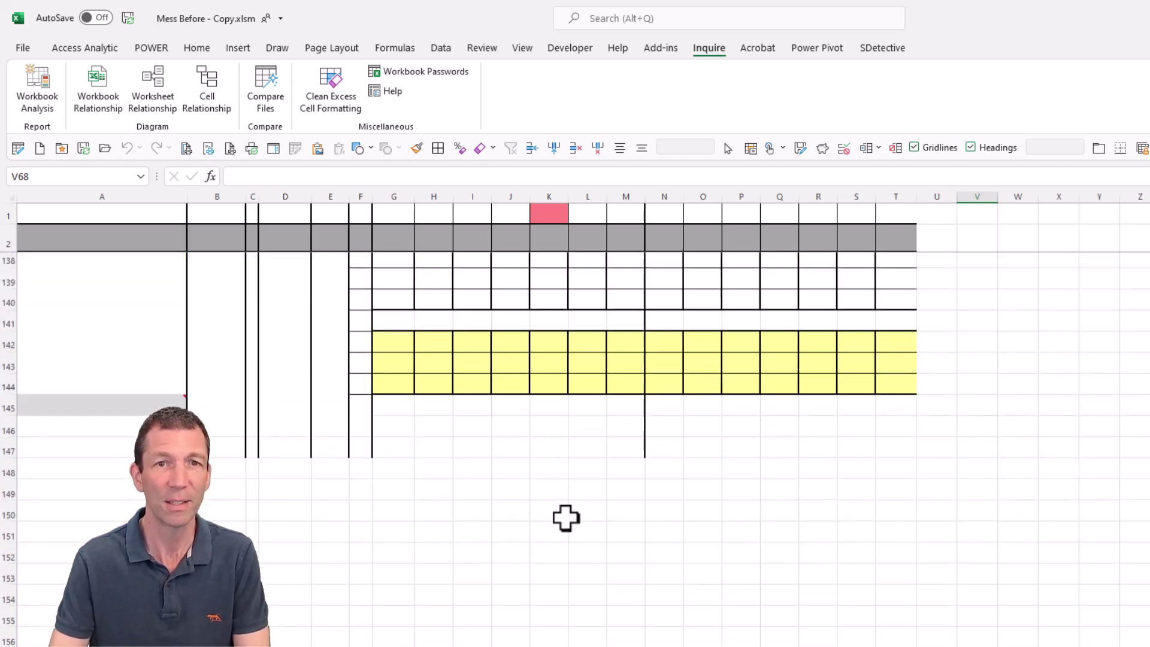
left_click(587, 329)
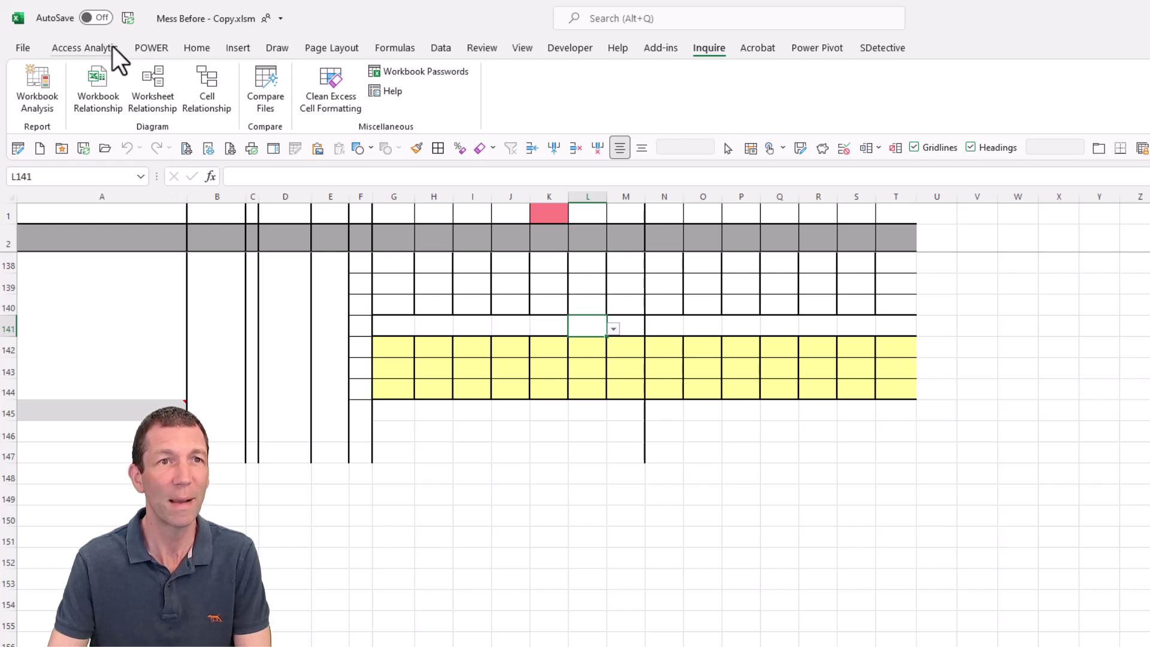
left_click(196, 50)
left_click(735, 90)
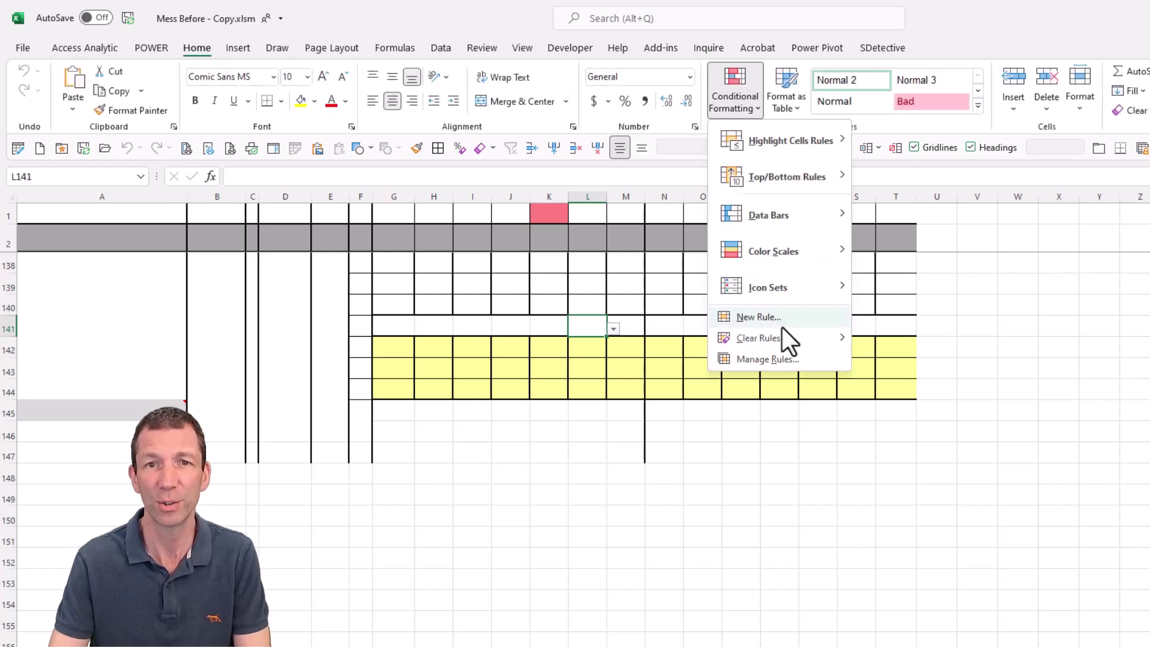
left_click(776, 362)
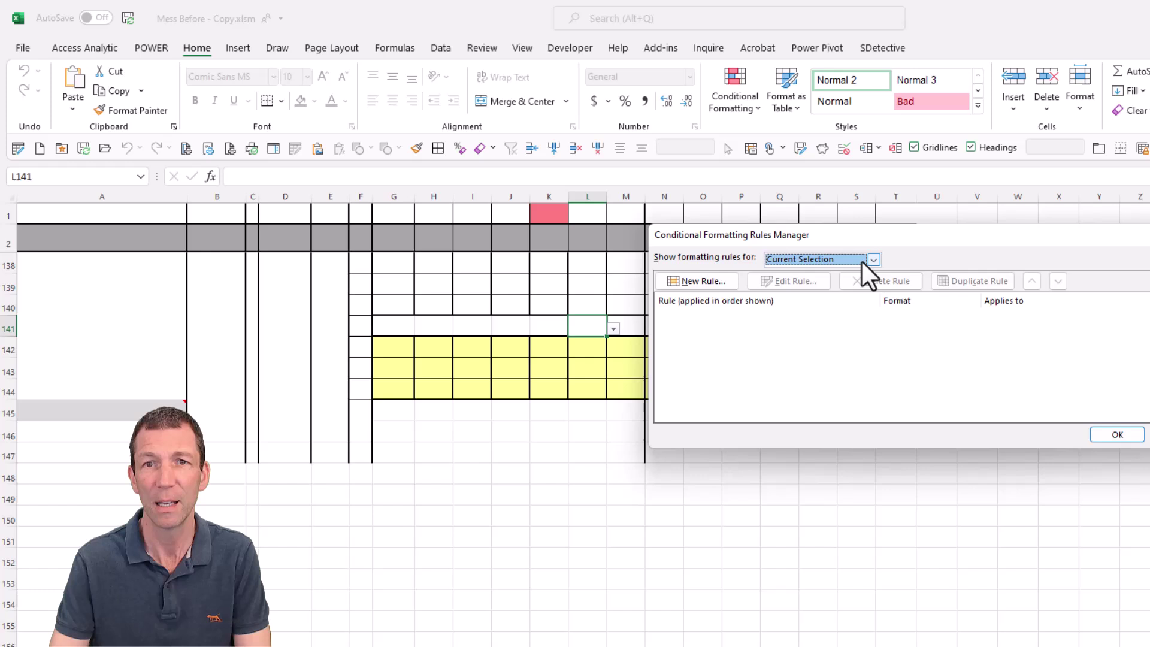
left_click(875, 259)
left_click(796, 283)
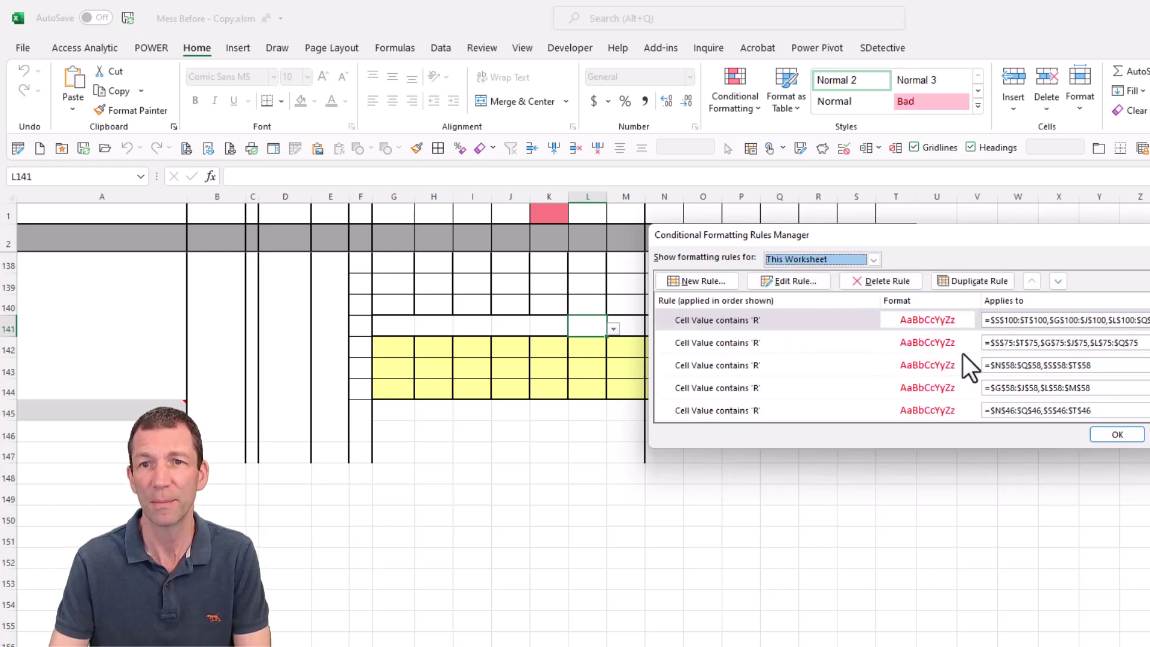
scroll(966, 361, "down", 3)
scroll(967, 365, "down", 3)
scroll(968, 367, "down", 3)
scroll(967, 367, "down", 2)
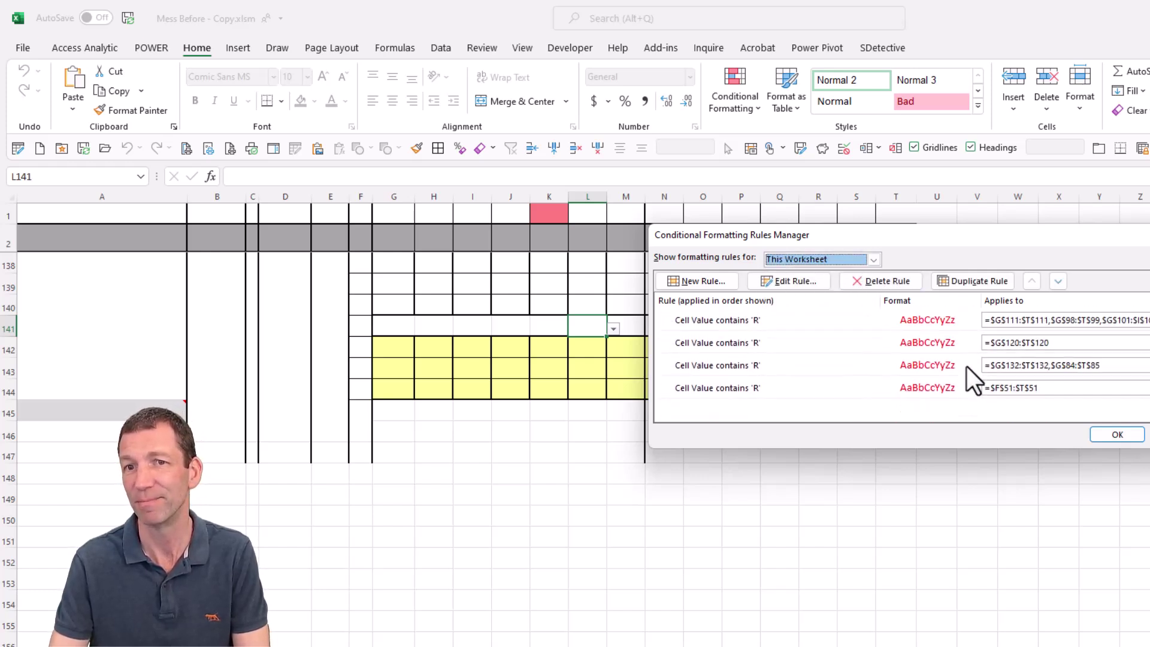
scroll(967, 367, "up", 3)
scroll(968, 364, "up", 3)
scroll(968, 363, "up", 3)
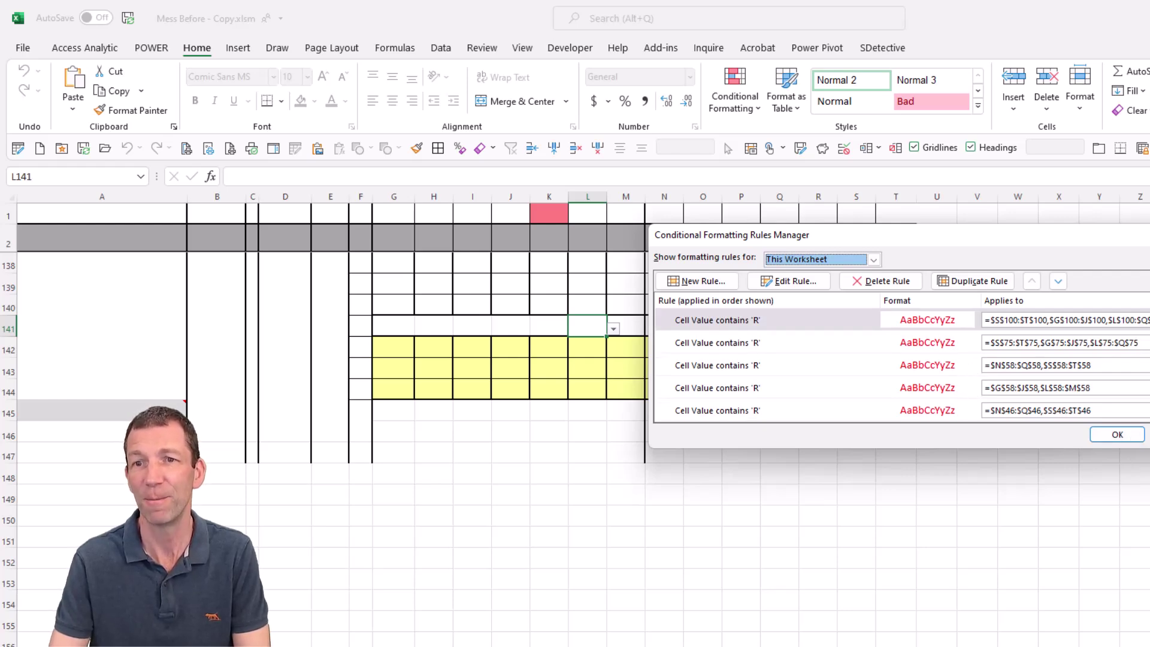
left_click(1117, 434)
scroll(559, 364, "up", 5)
scroll(560, 363, "up", 5)
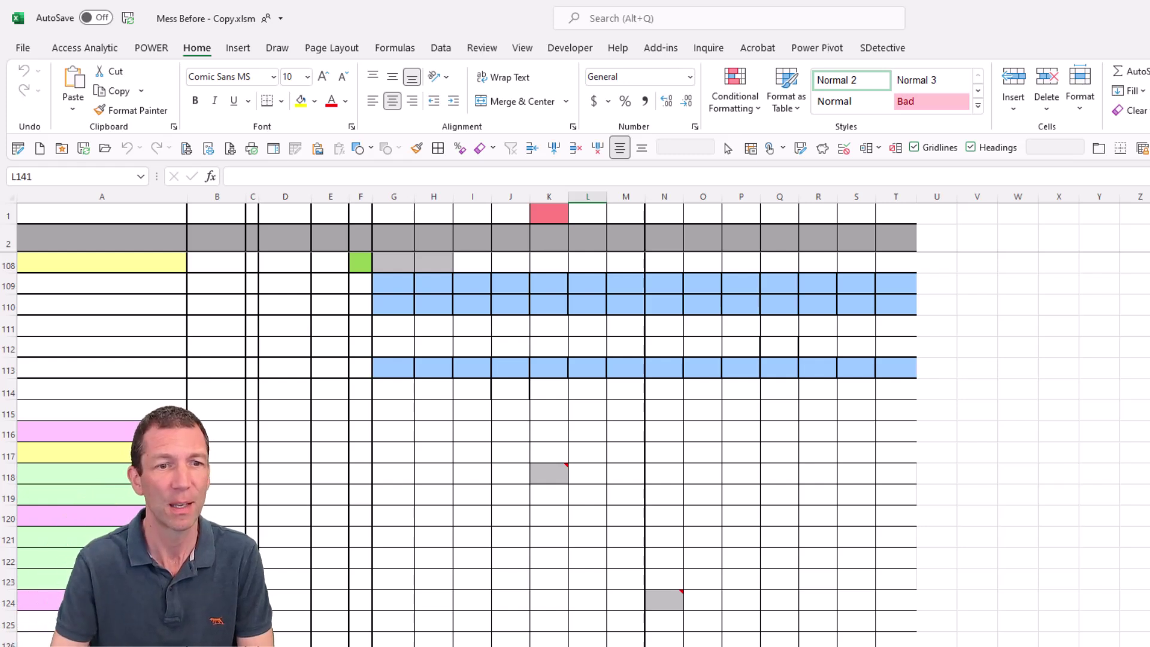
- Check cell I12 on the pink-and-green sheet, view the number grid, then return
key("ctrl+Page_Down")
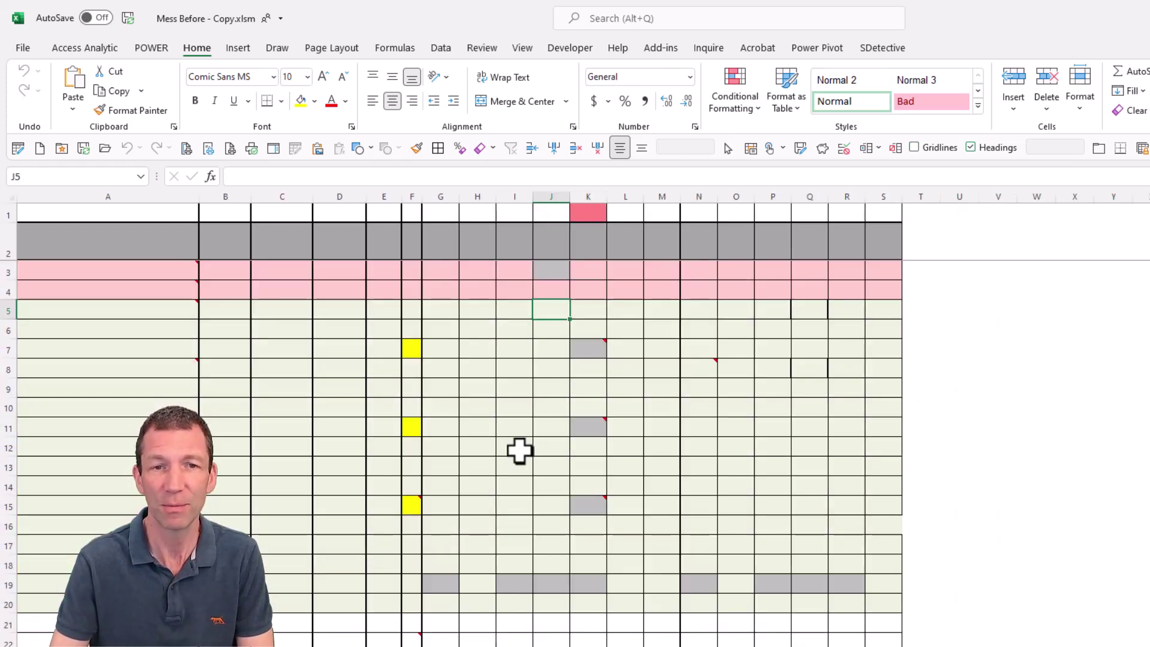
left_click(515, 447)
scroll(999, 524, "down", 4)
scroll(1011, 506, "down", 5)
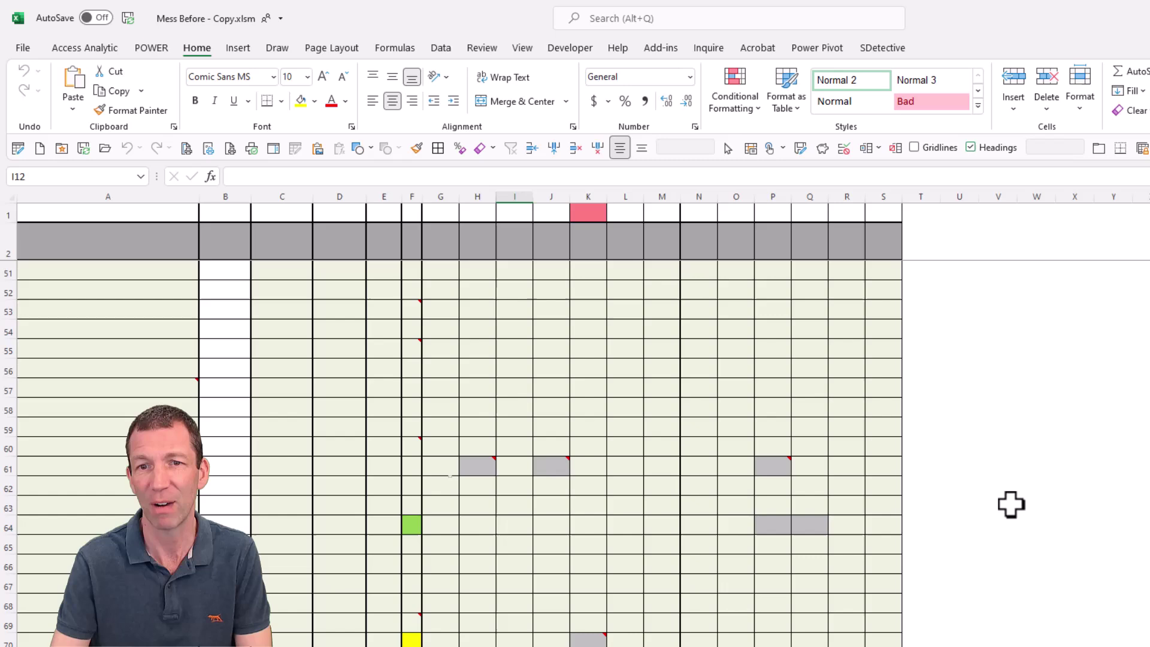
scroll(998, 513, "down", 5)
scroll(981, 518, "down", 8)
scroll(982, 517, "down", 8)
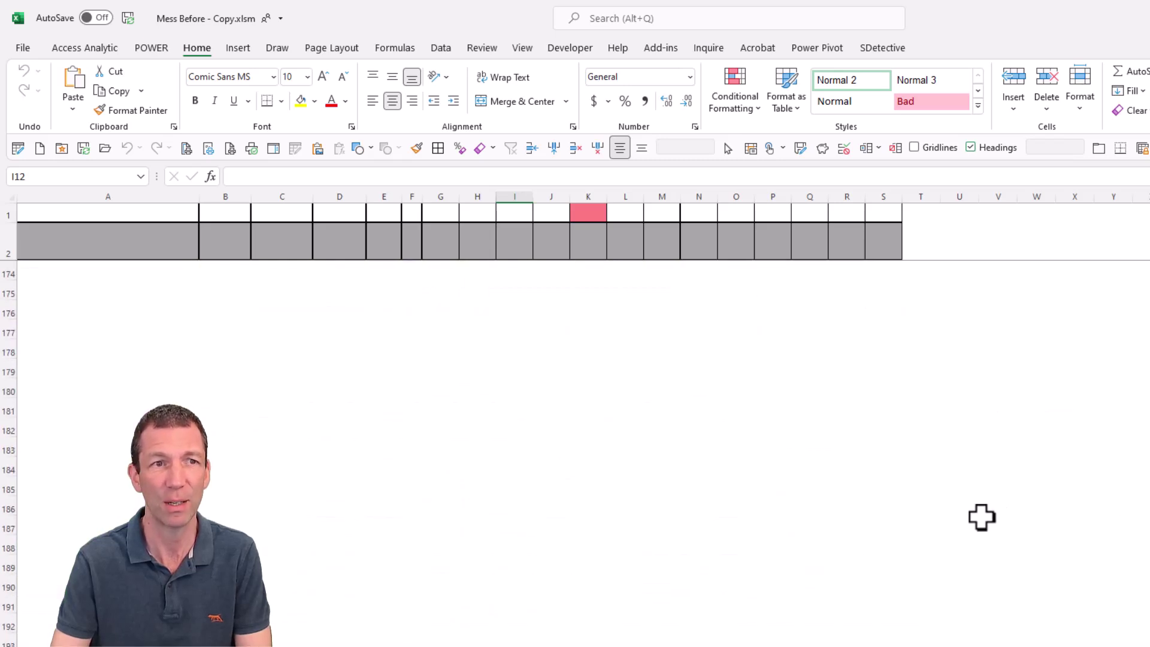
key("ctrl+Page_Down")
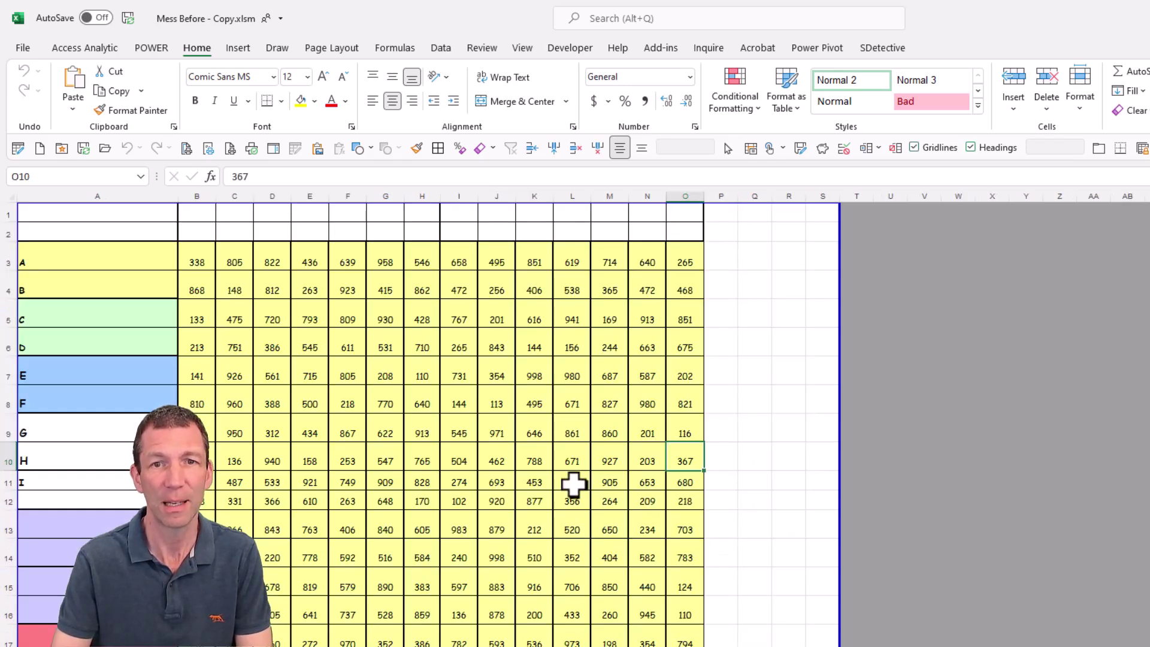
scroll(775, 476, "down", 5)
scroll(775, 476, "up", 5)
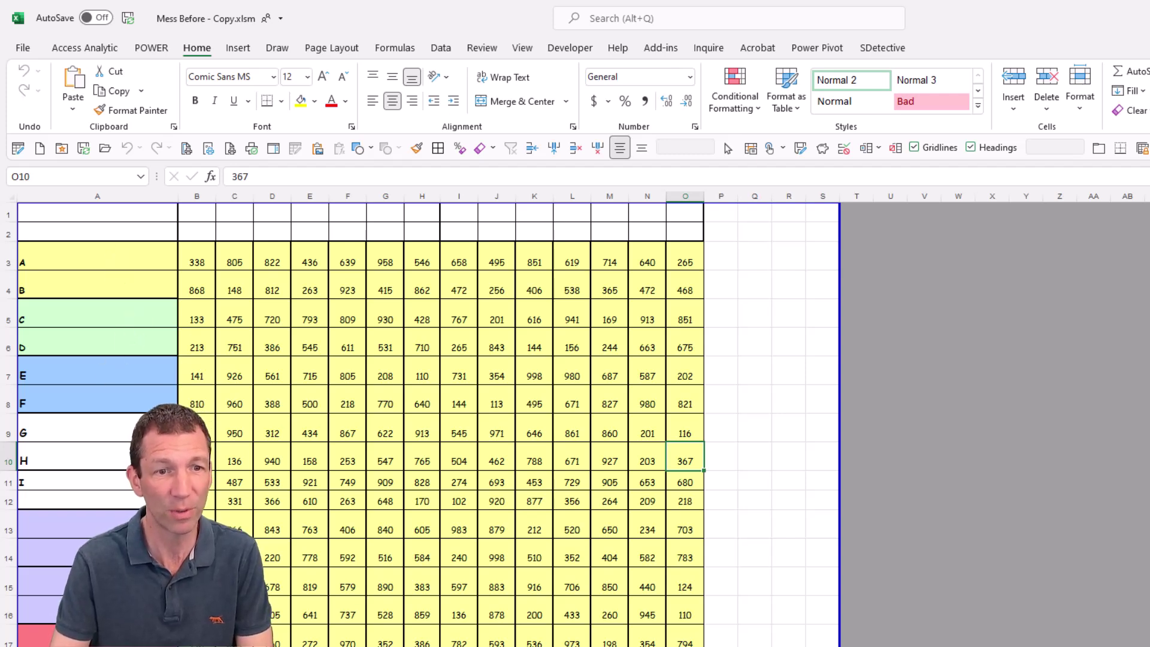
key("ctrl+Page_Up")
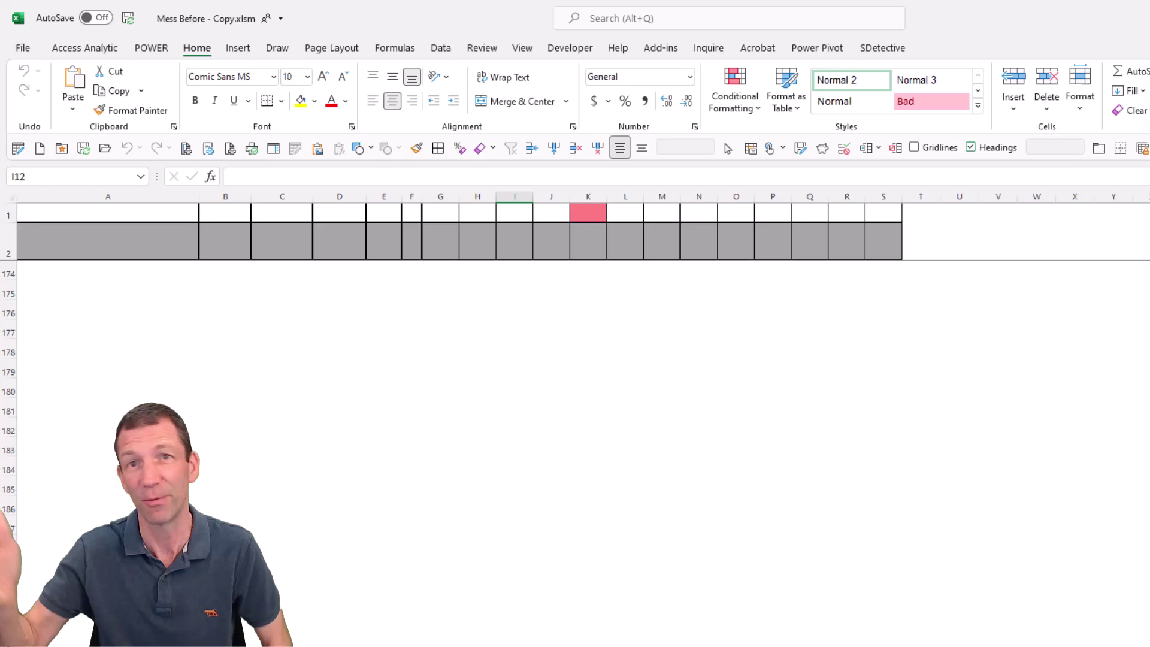